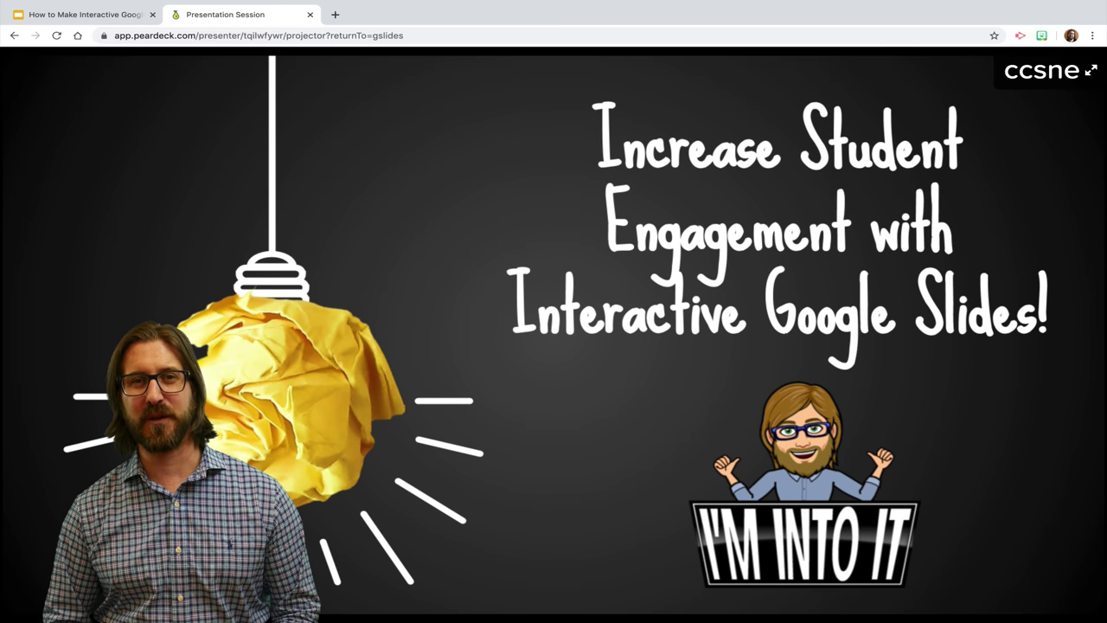
# Advance the presentation to the next question slide
pyautogui.press('Right')
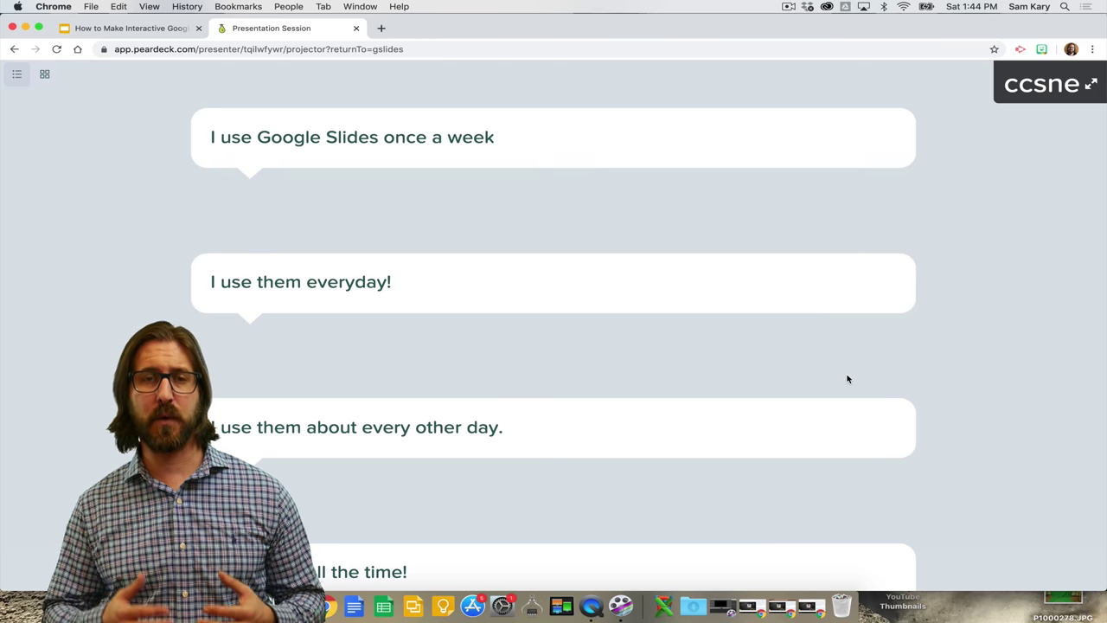
# Lock all the students' screens from the presenter toolbar
pyautogui.click(897, 575)
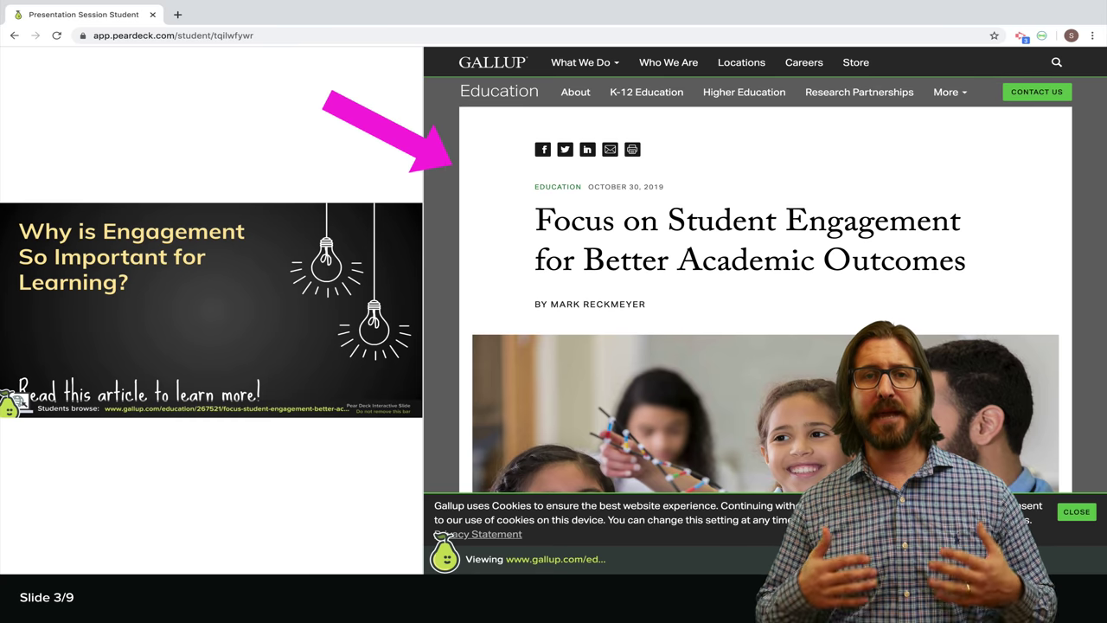
# Scroll through the Gallup engagement article shown beside slide 3
pyautogui.scroll(-2, 766, 285)
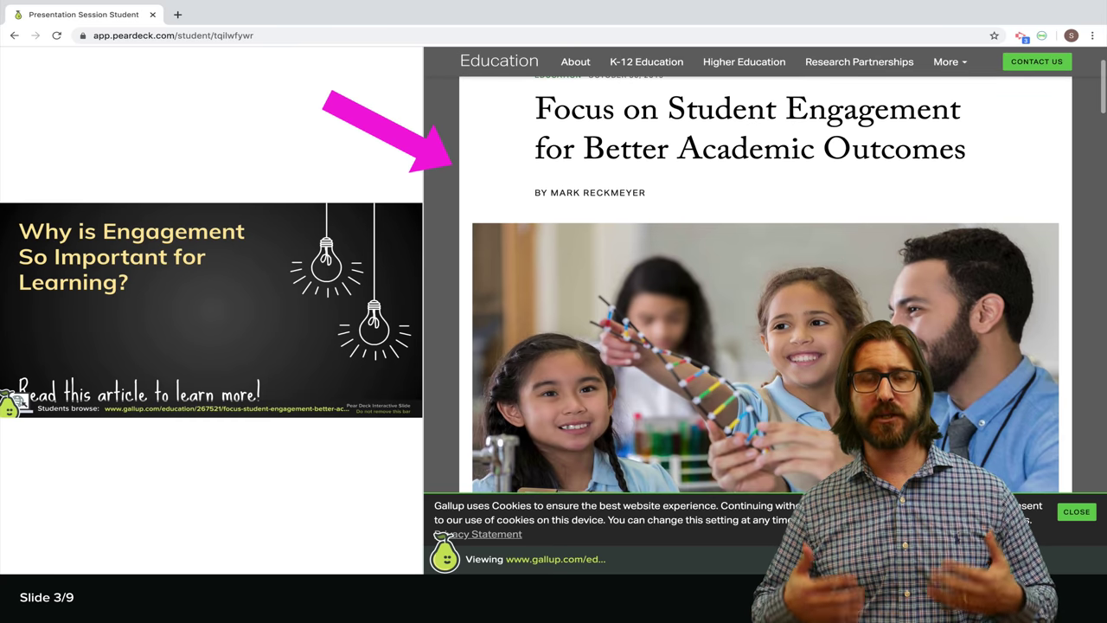
pyautogui.scroll(-10, 765, 286)
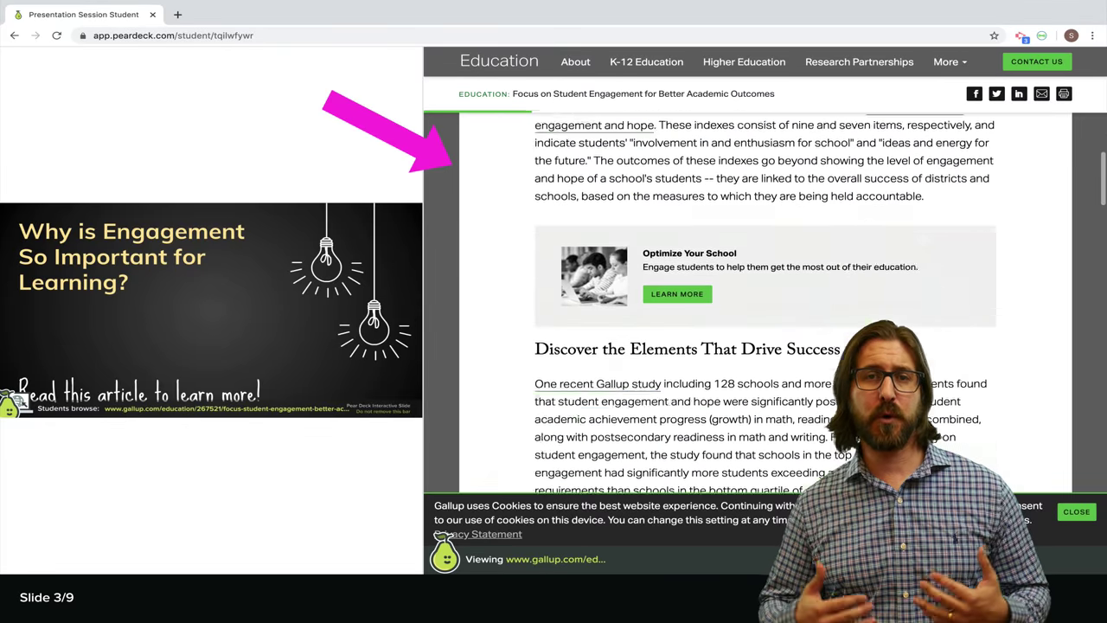
pyautogui.scroll(-8, 765, 285)
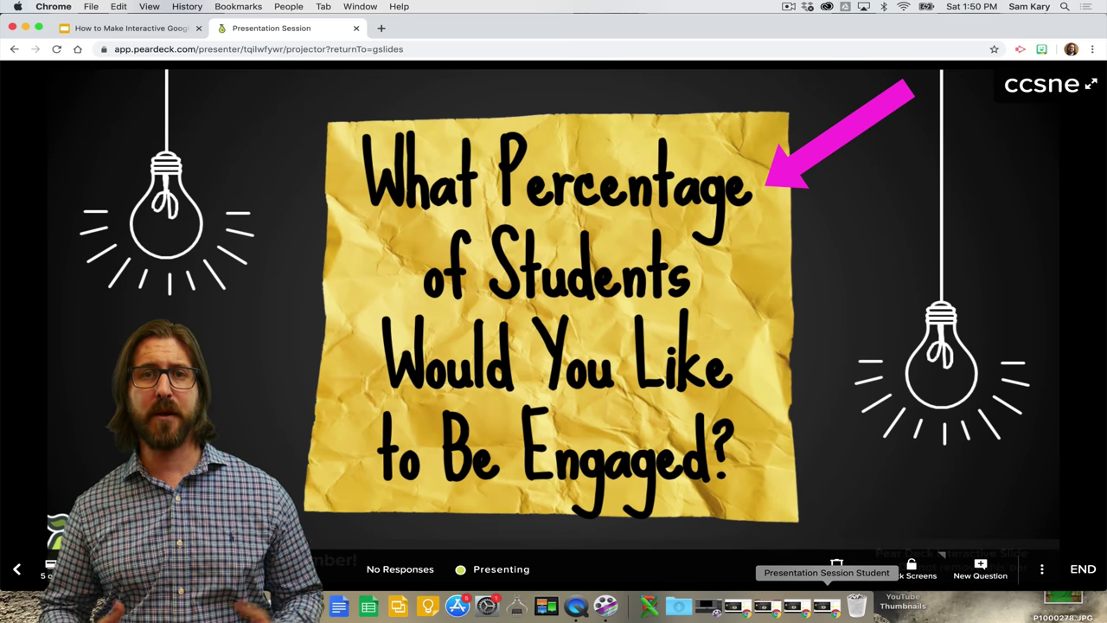
# Submit 100 as the student's answer to the percentage question
pyautogui.click(825, 605)
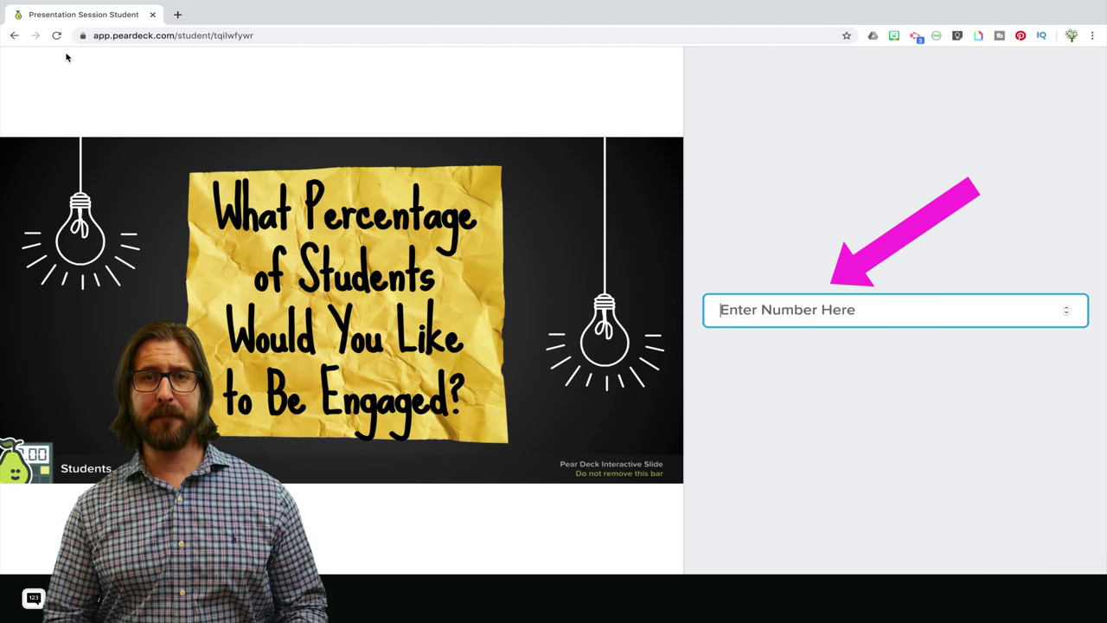
pyautogui.write('100')
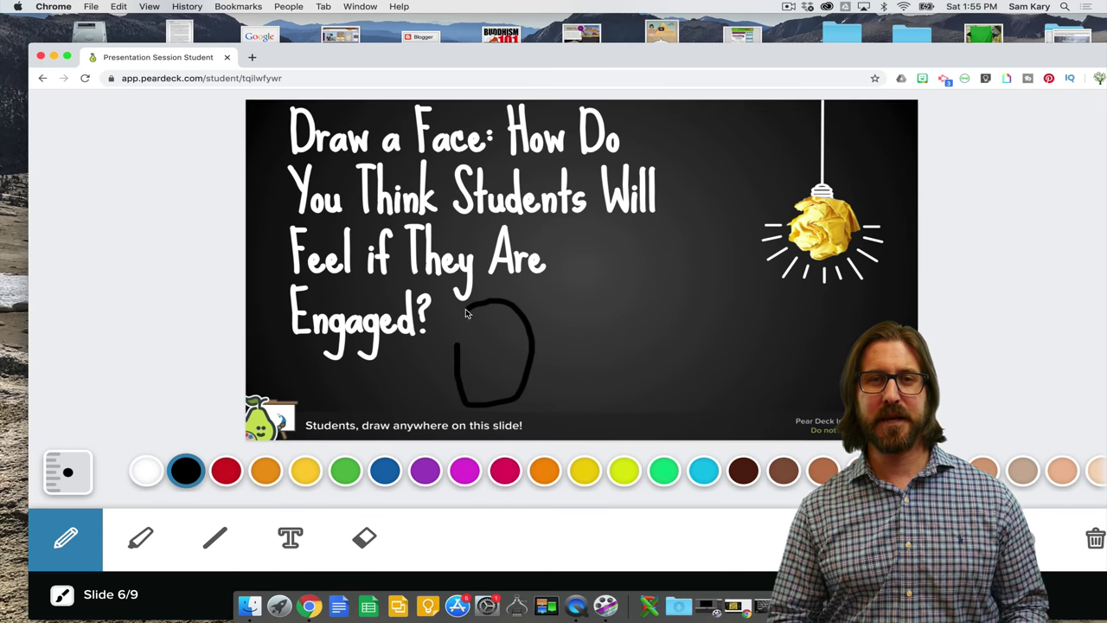
# Draw blue eyes and yellow hair on the face, returning the ink to black
pyautogui.click(385, 470)
pyautogui.moveTo(467, 335); pyautogui.dragTo(512, 335)
pyautogui.click(306, 471)
pyautogui.moveTo(458, 311); pyautogui.dragTo(529, 311)
pyautogui.click(185, 469)
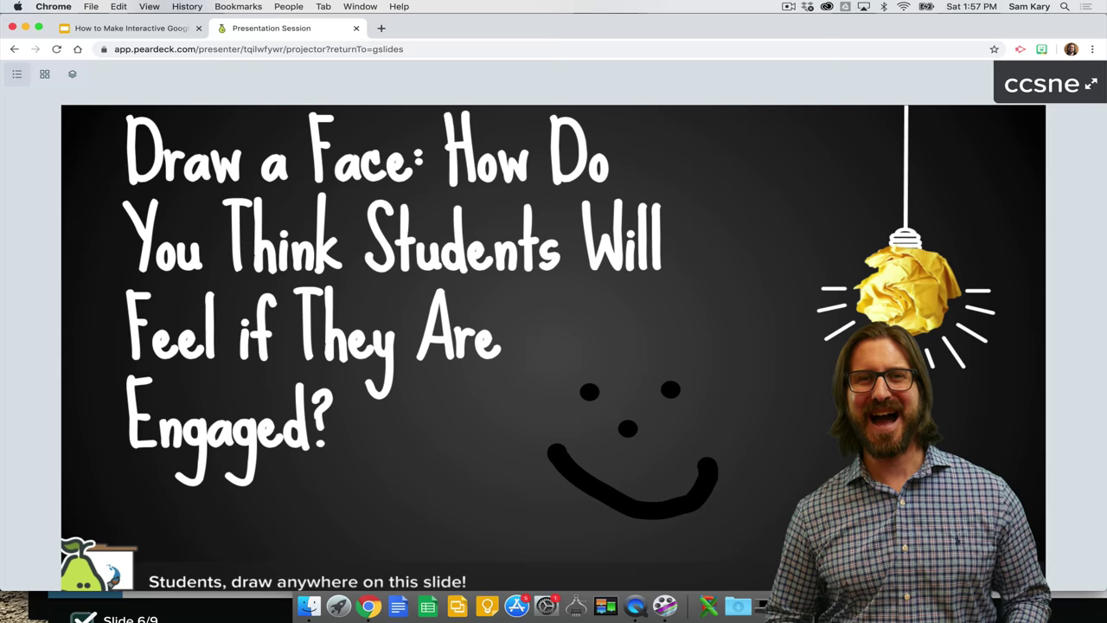
pyautogui.scroll(-10, 553, 346)
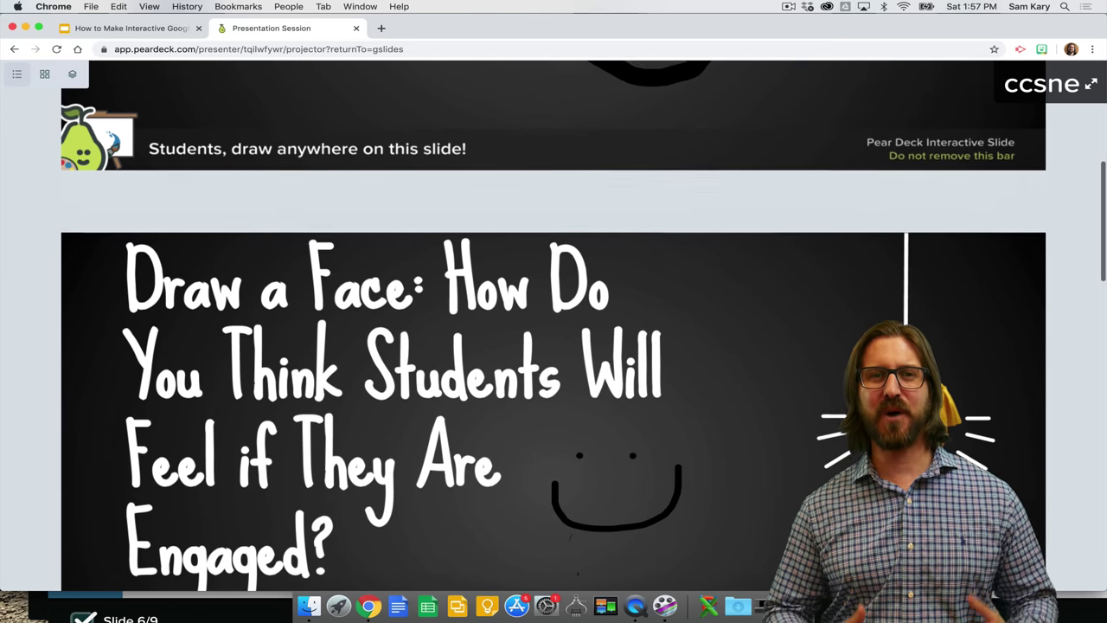
pyautogui.scroll(-10, 554, 345)
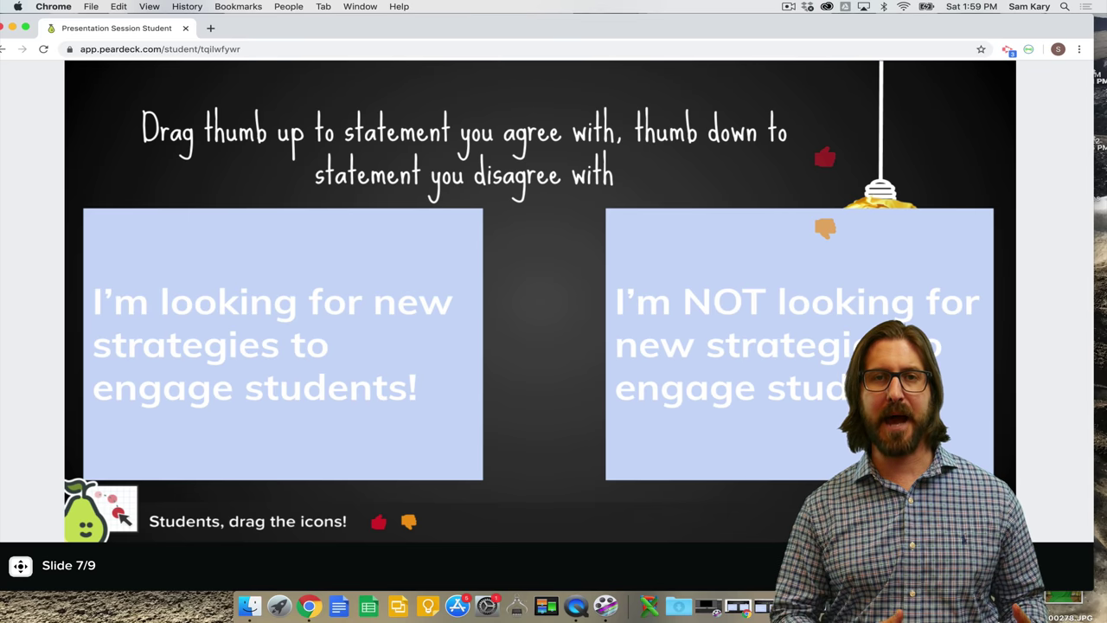
# Place the thumbs-up on 'I'm looking for new strategies to engage students!'
pyautogui.moveTo(824, 156); pyautogui.dragTo(389, 350)
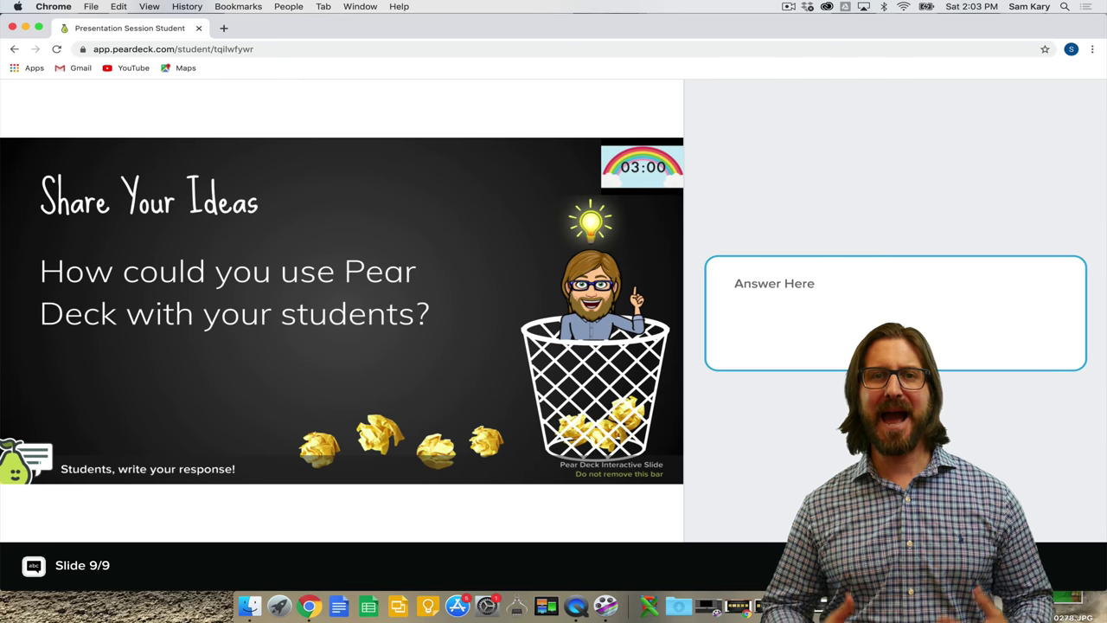
# Answer Share Your Ideas with 'I could use it to give my students choice'
pyautogui.write('I')
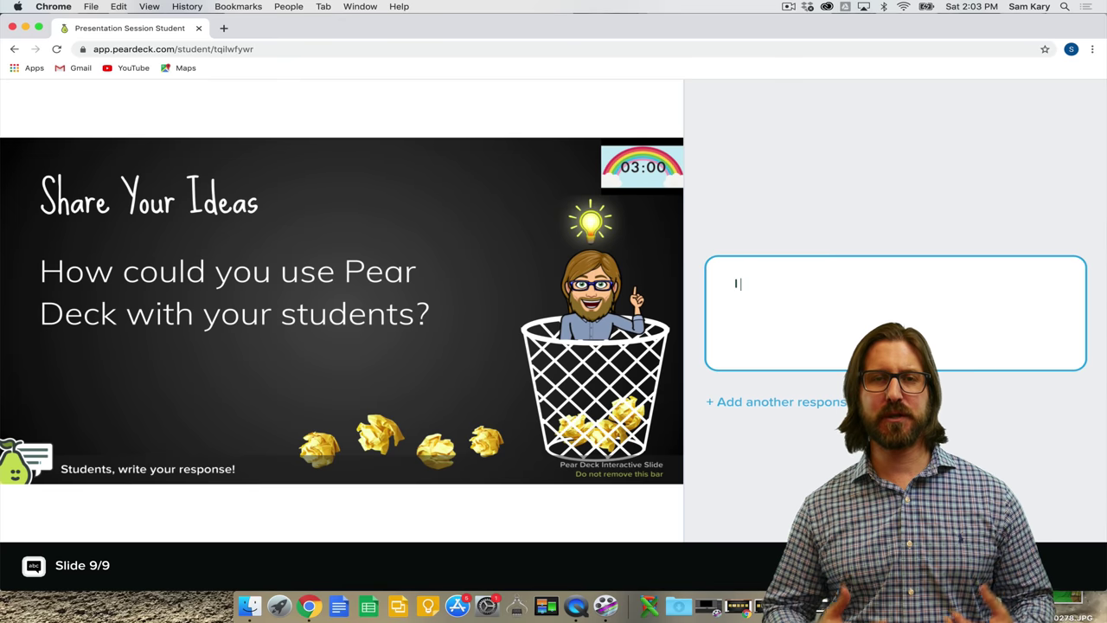
pyautogui.write(' could use it to')
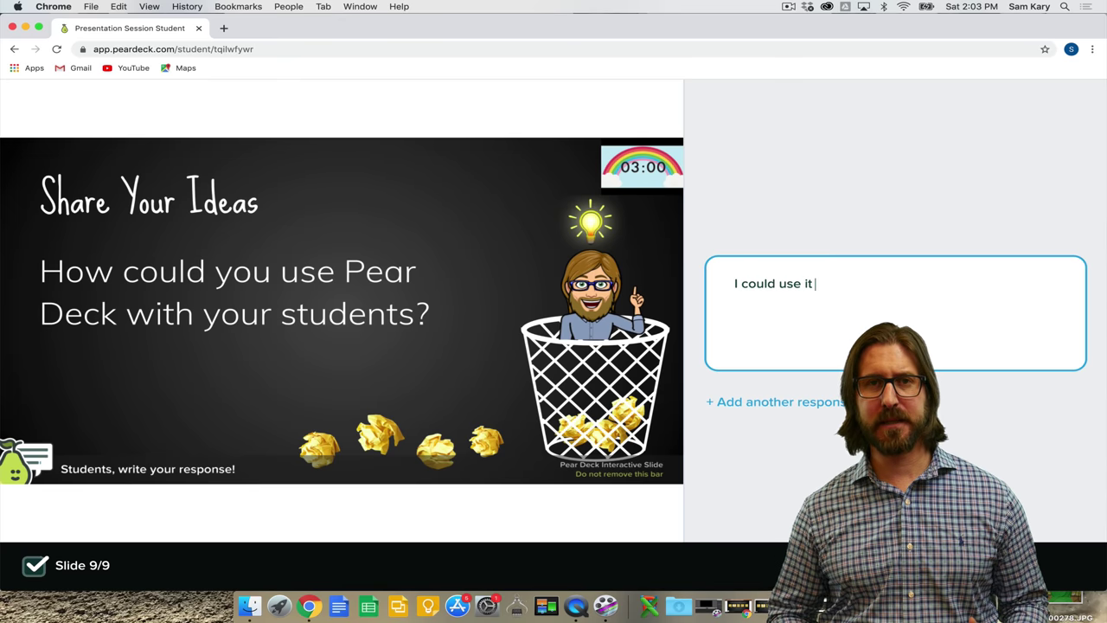
pyautogui.write(' give my students choice')
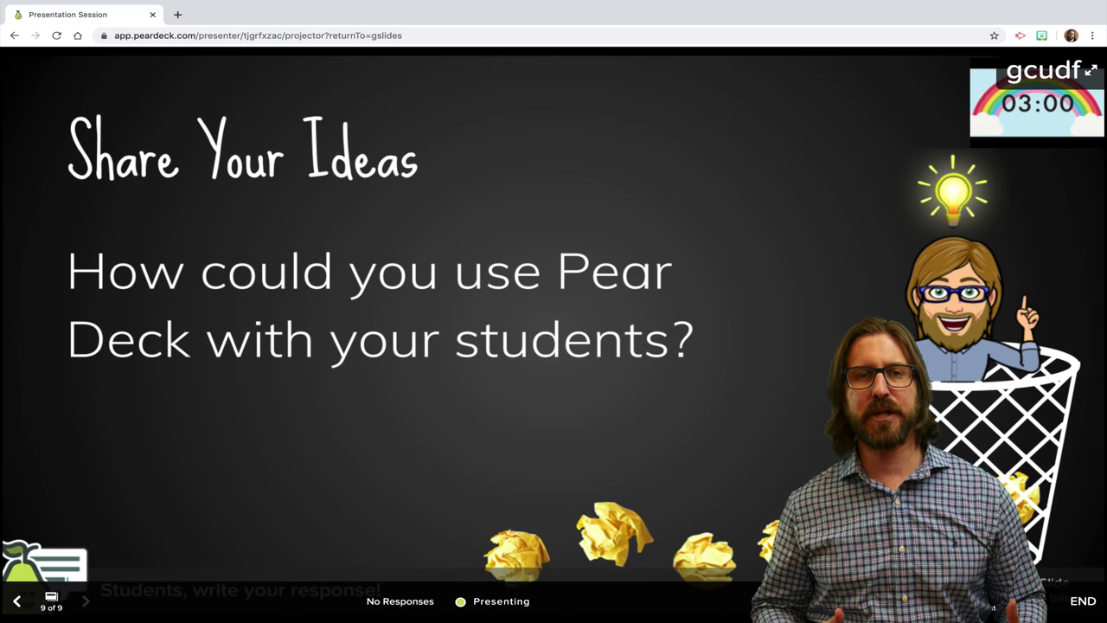
# End the session as 'Demo Session' and open its student takeaways doc from Drive
pyautogui.click(1082, 601)
pyautogui.write('D')
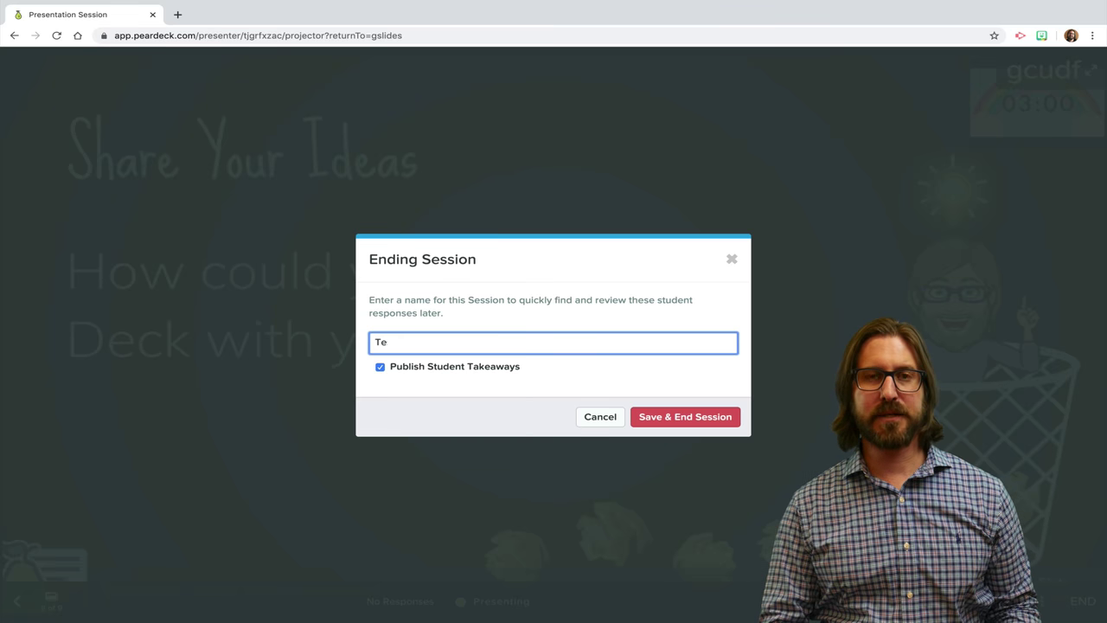
pyautogui.write('emo Session')
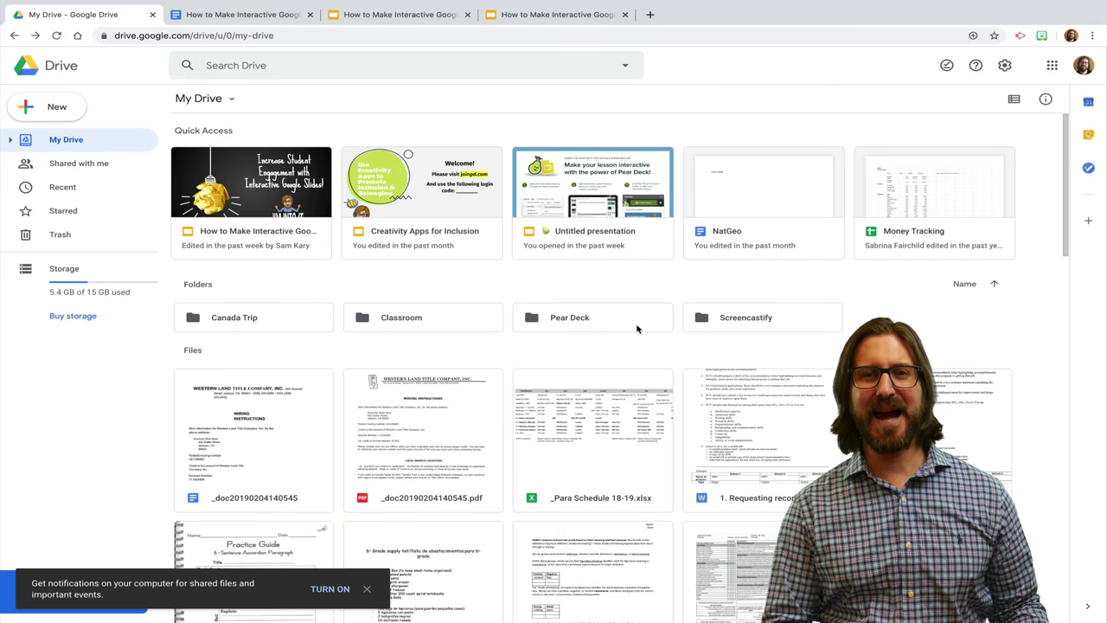
pyautogui.doubleClick(636, 329)
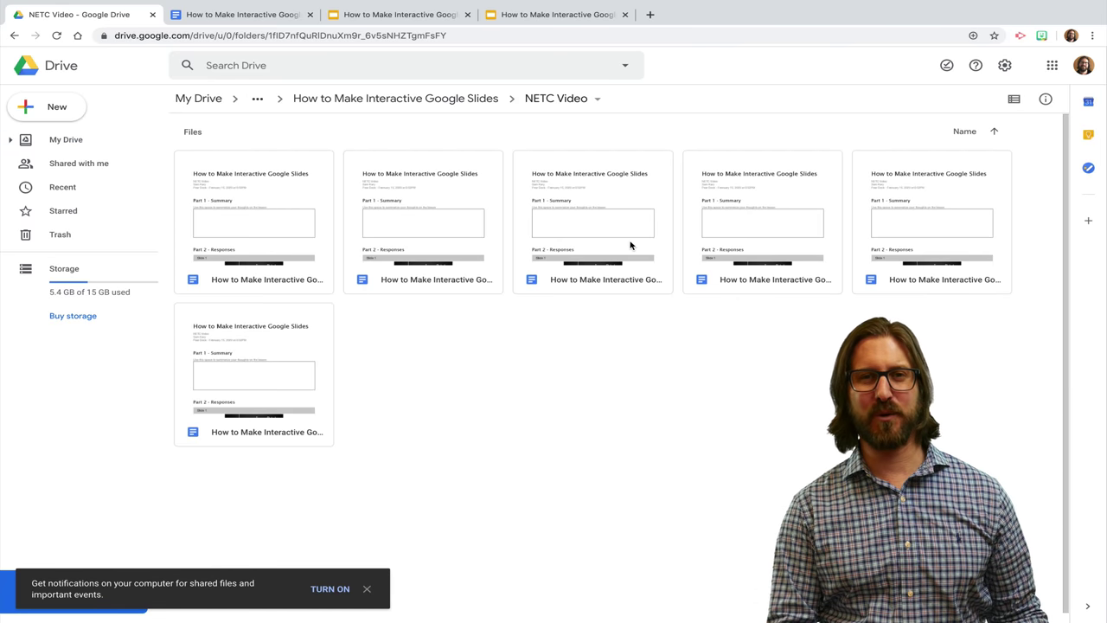
pyautogui.doubleClick(629, 245)
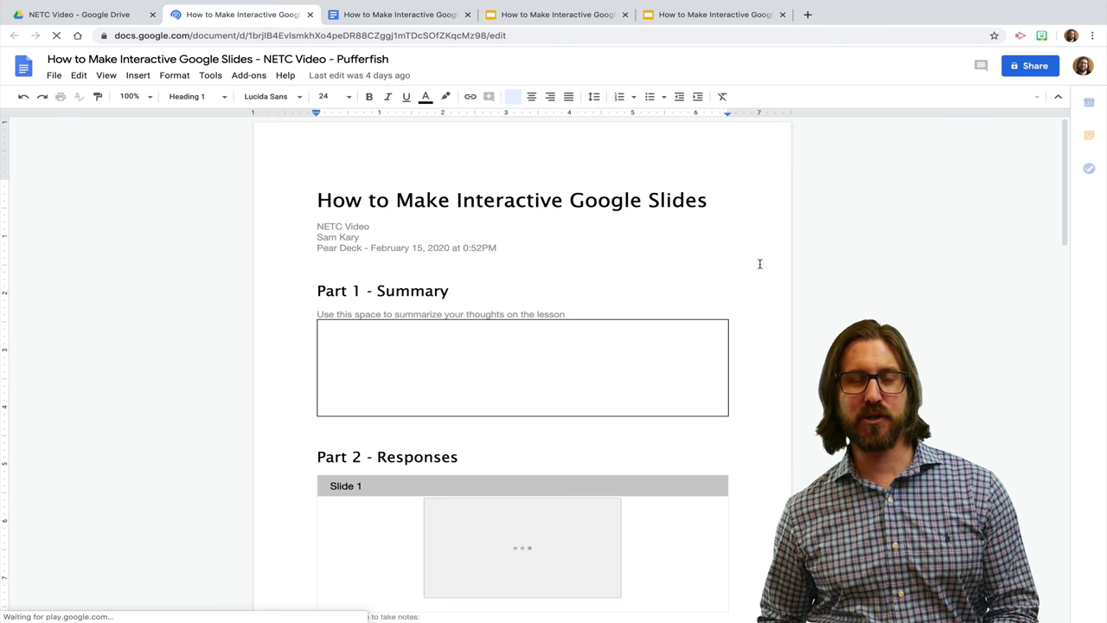
# Scroll the takeaways document's slide responses down to Slide 5's answer of 100
pyautogui.scroll(-2, 760, 264)
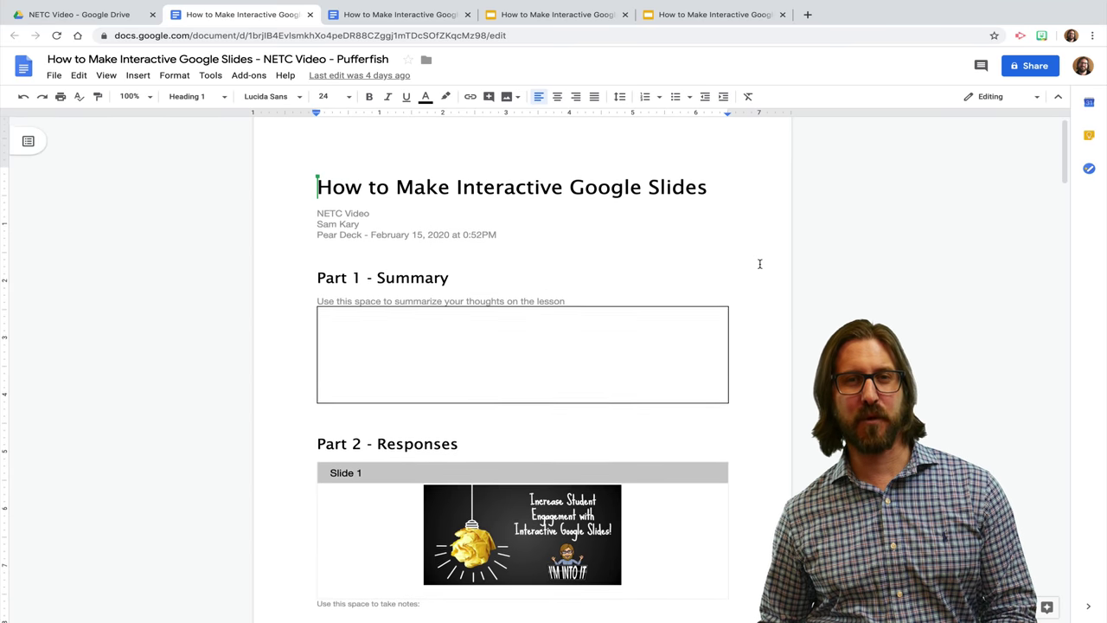
pyautogui.scroll(-3, 759, 263)
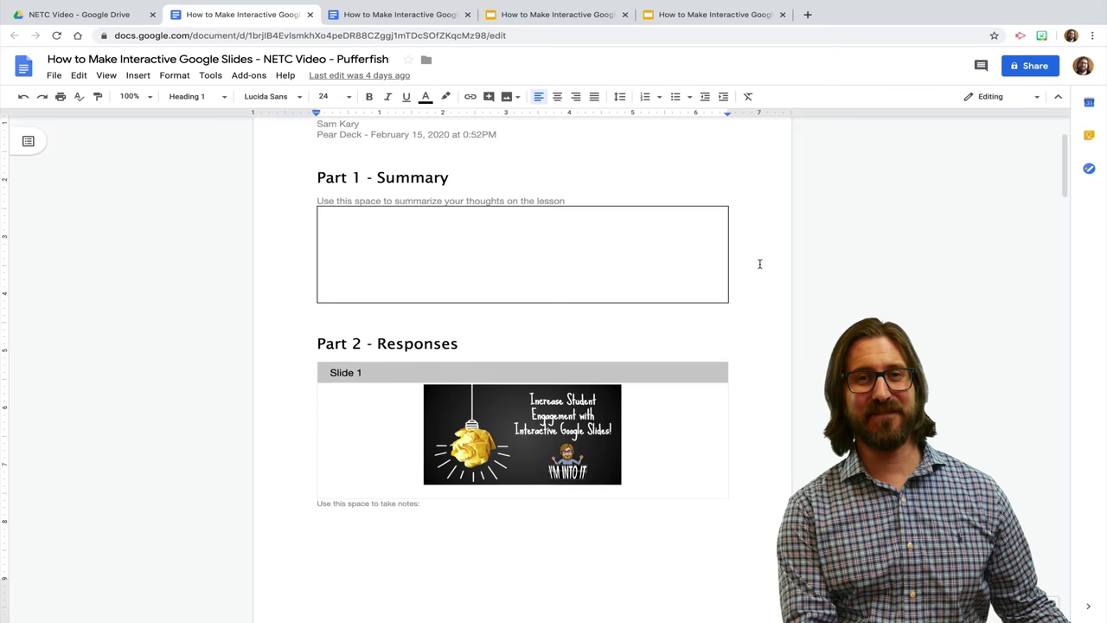
pyautogui.scroll(-4, 759, 264)
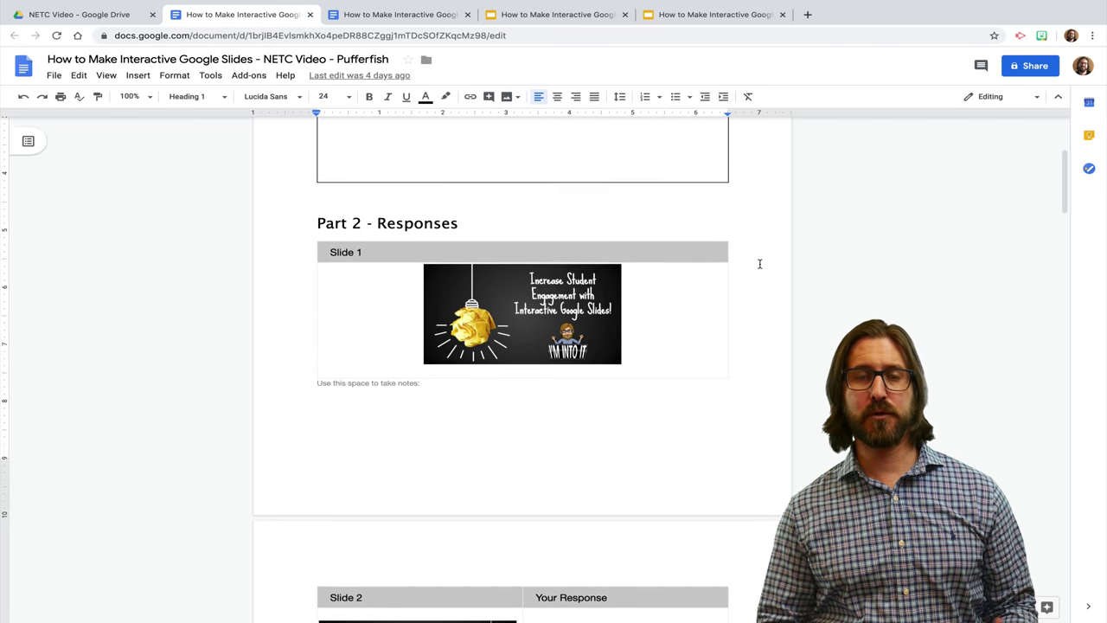
pyautogui.scroll(-3, 759, 263)
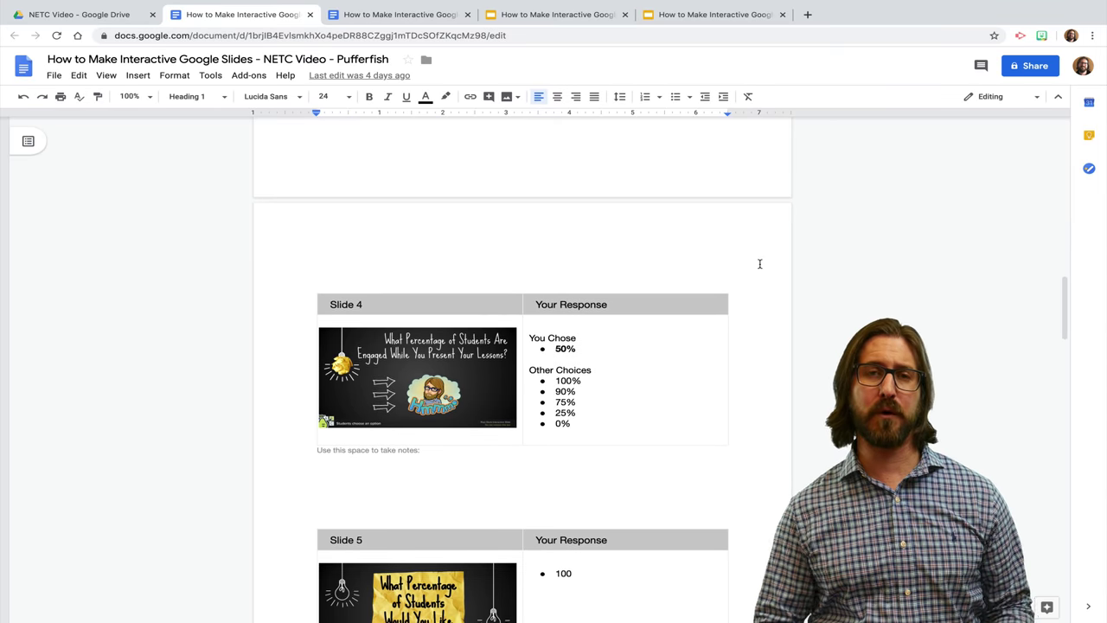
pyautogui.scroll(-3, 759, 264)
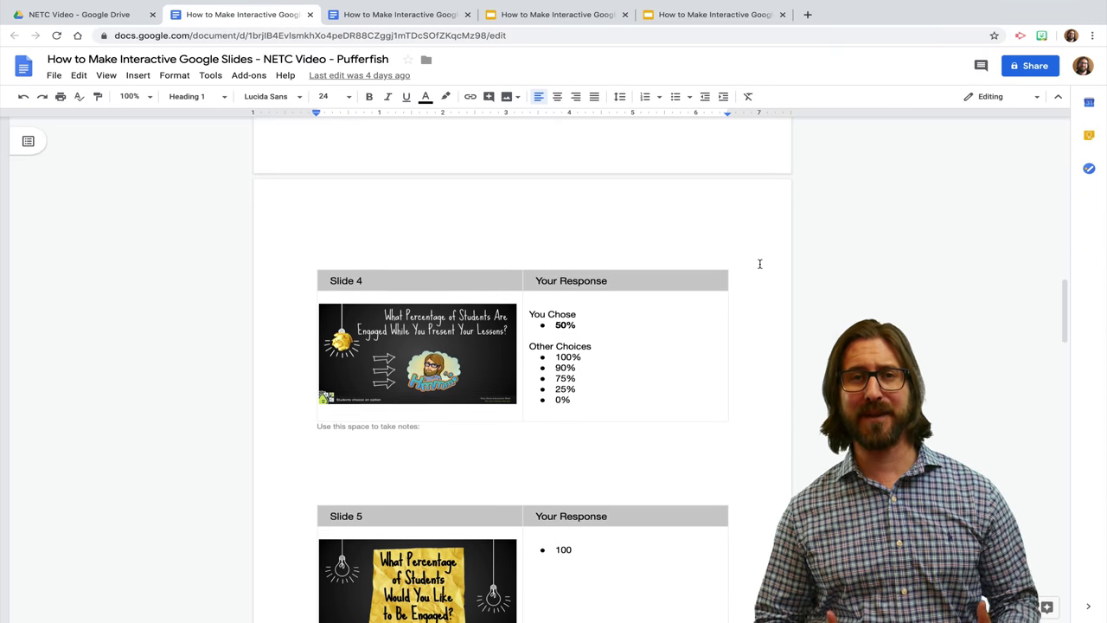
pyautogui.scroll(-6, 760, 263)
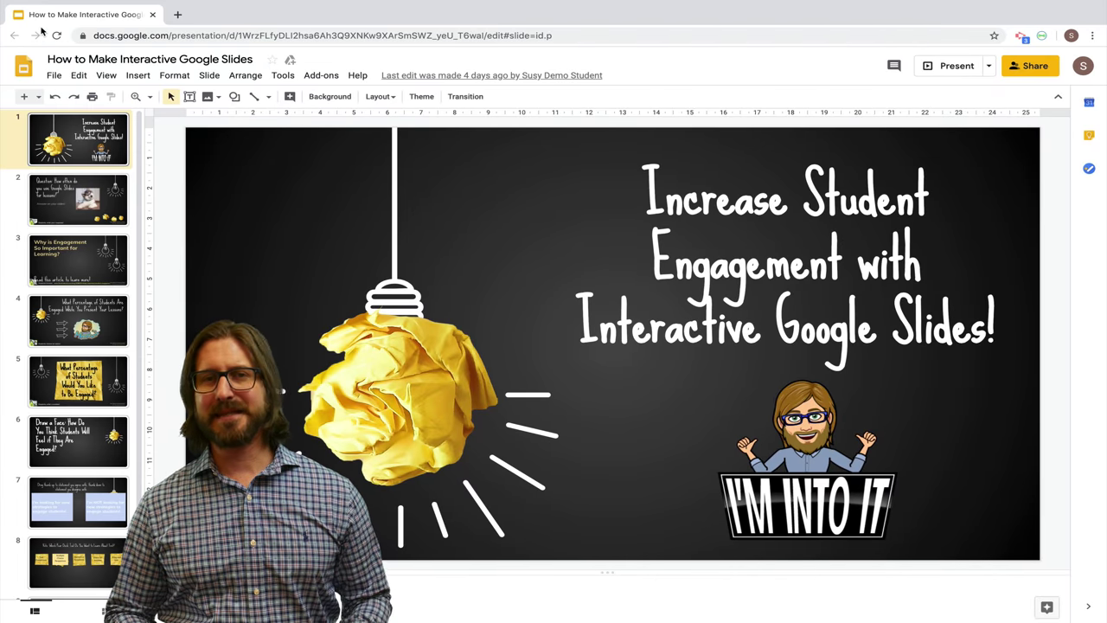
# Install the Pear Deck for Google Slides add-on from the add-ons marketplace
pyautogui.click(324, 78)
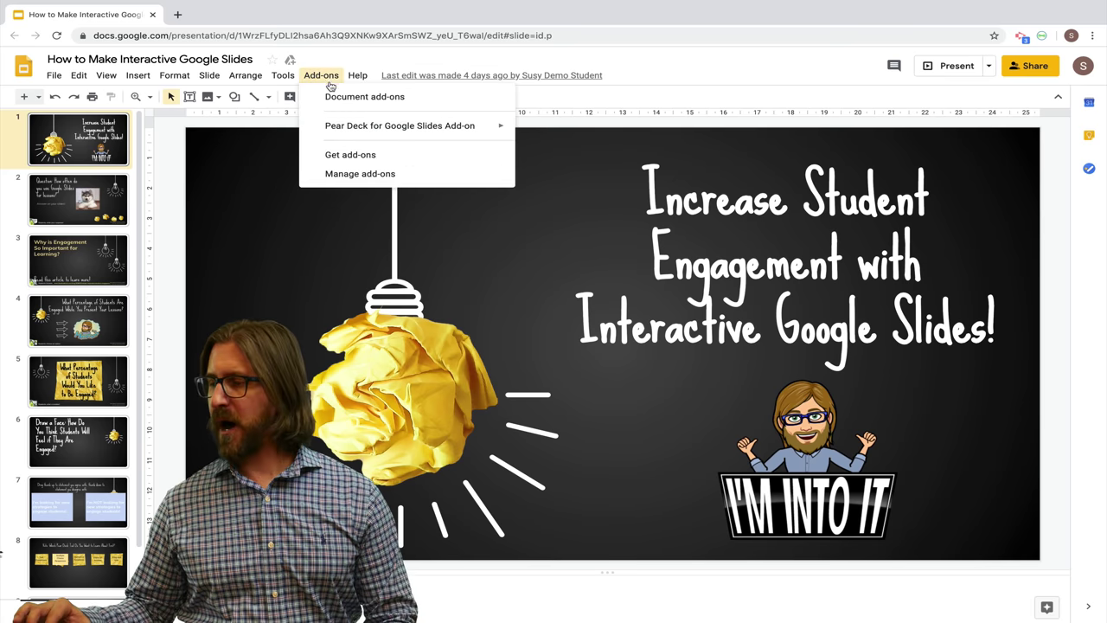
pyautogui.click(342, 153)
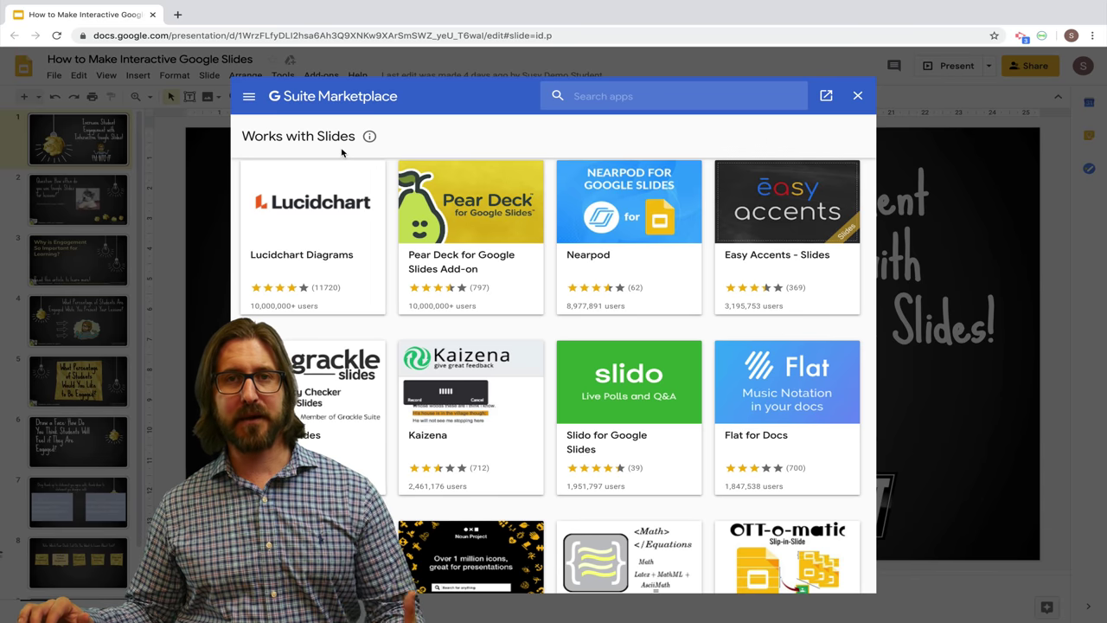
pyautogui.click(429, 205)
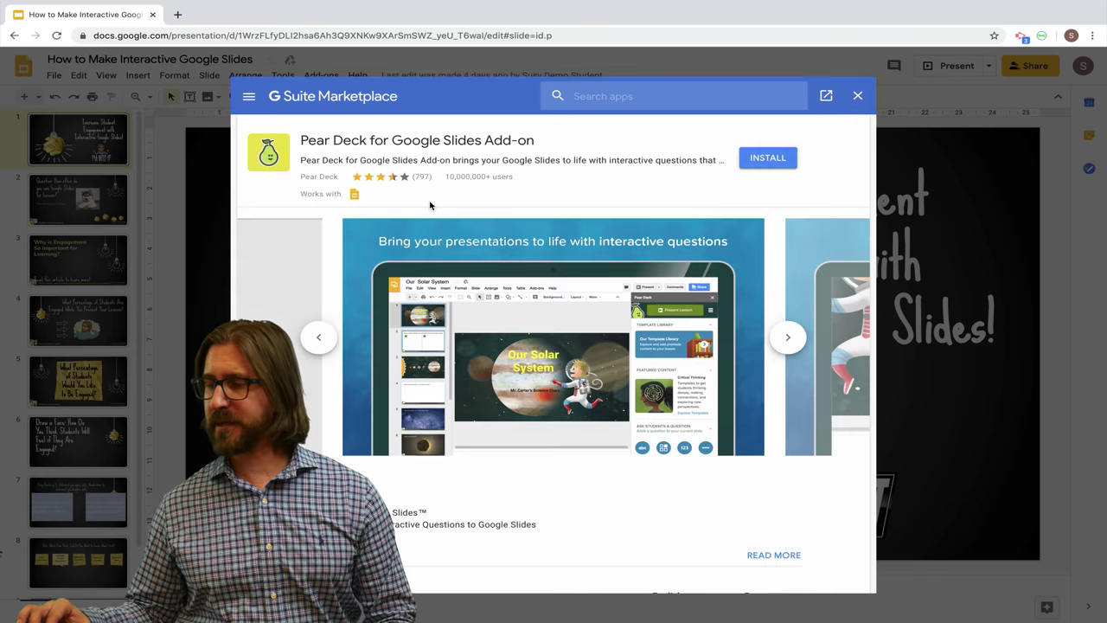
pyautogui.click(778, 160)
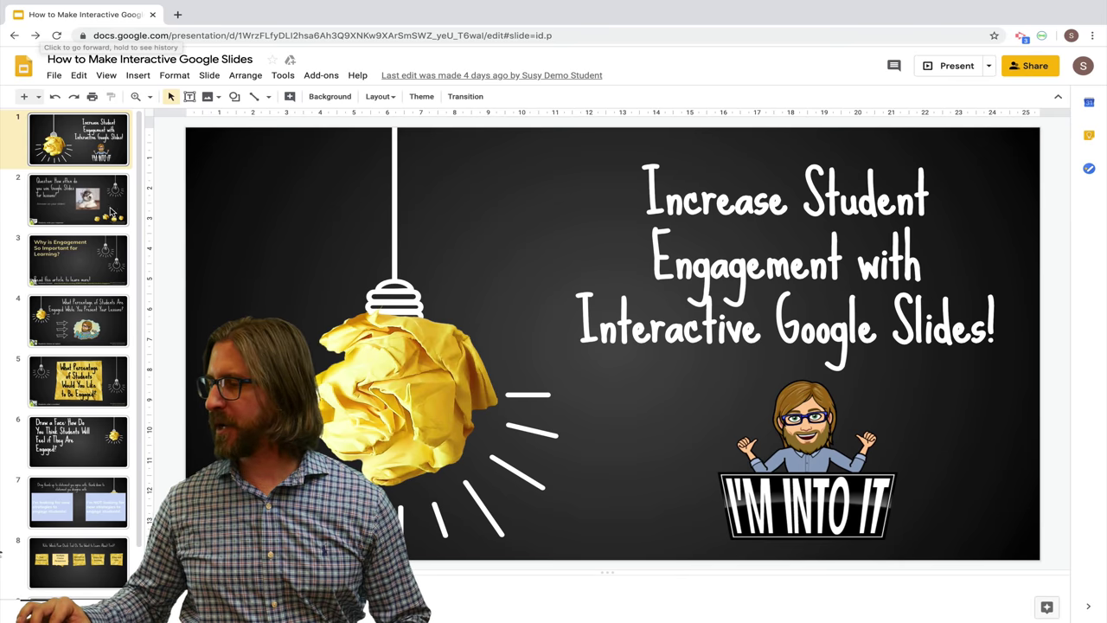
# Launch the Pear Deck for Google Slides add-on from the Add-ons menu
pyautogui.click(321, 75)
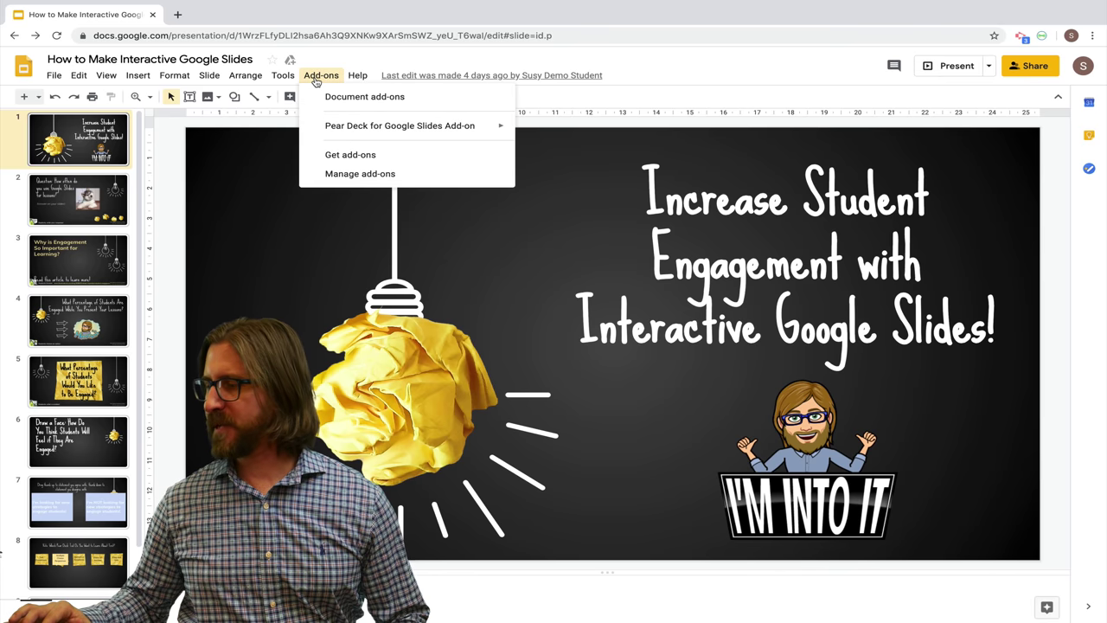
pyautogui.moveTo(346, 124)
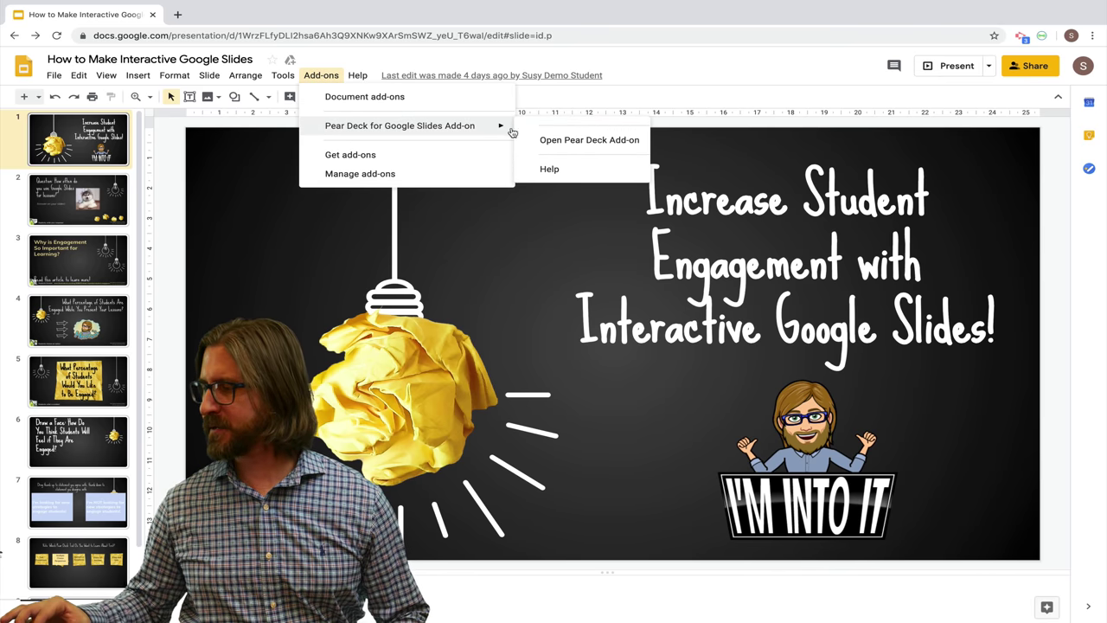
pyautogui.click(543, 140)
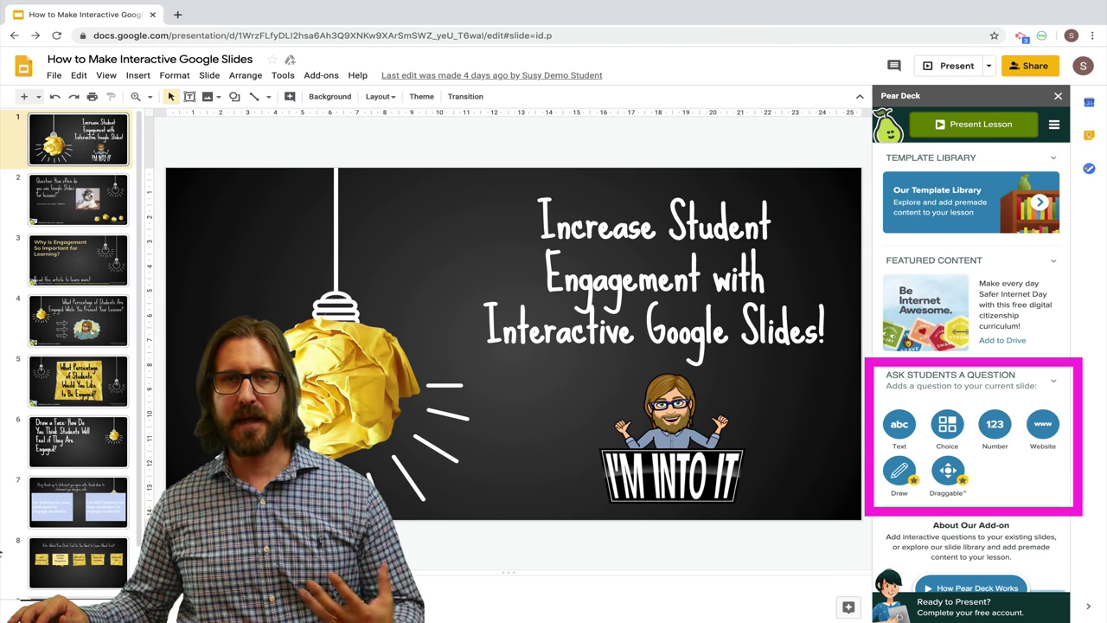
# Step through the deck's slides from slide 2 to slide 9
pyautogui.click(78, 198)
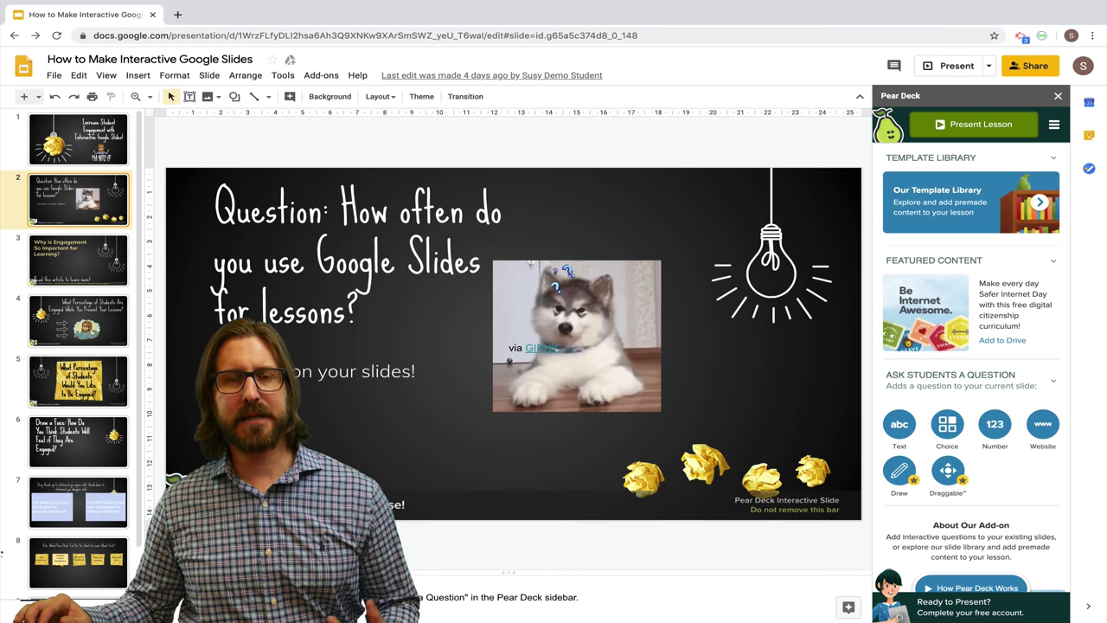
pyautogui.click(78, 259)
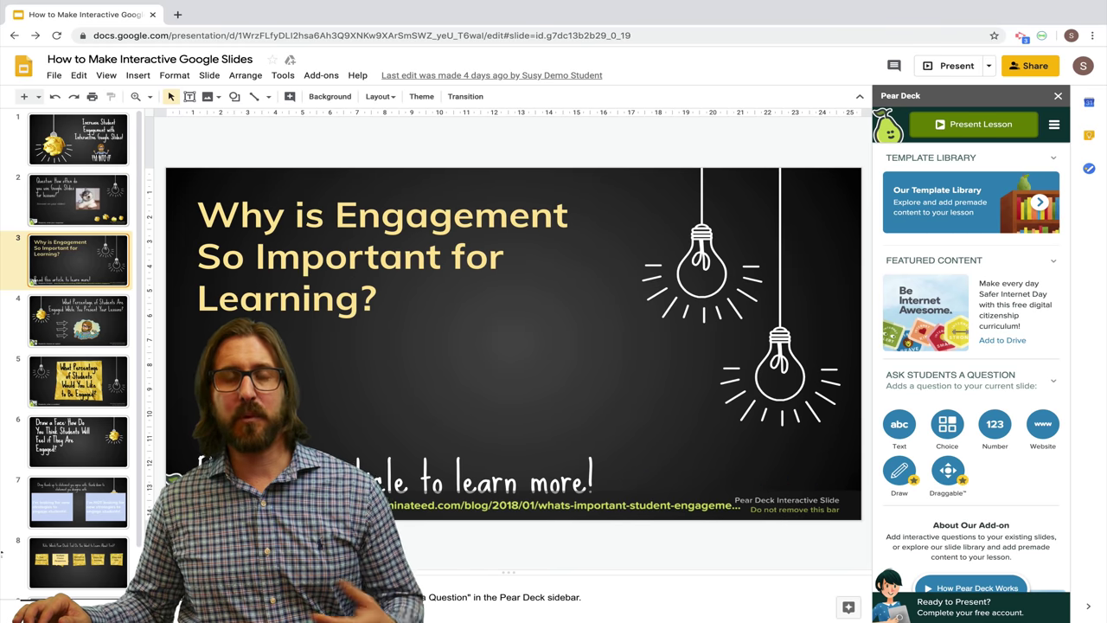
pyautogui.press('Down')
pyautogui.press('Down')
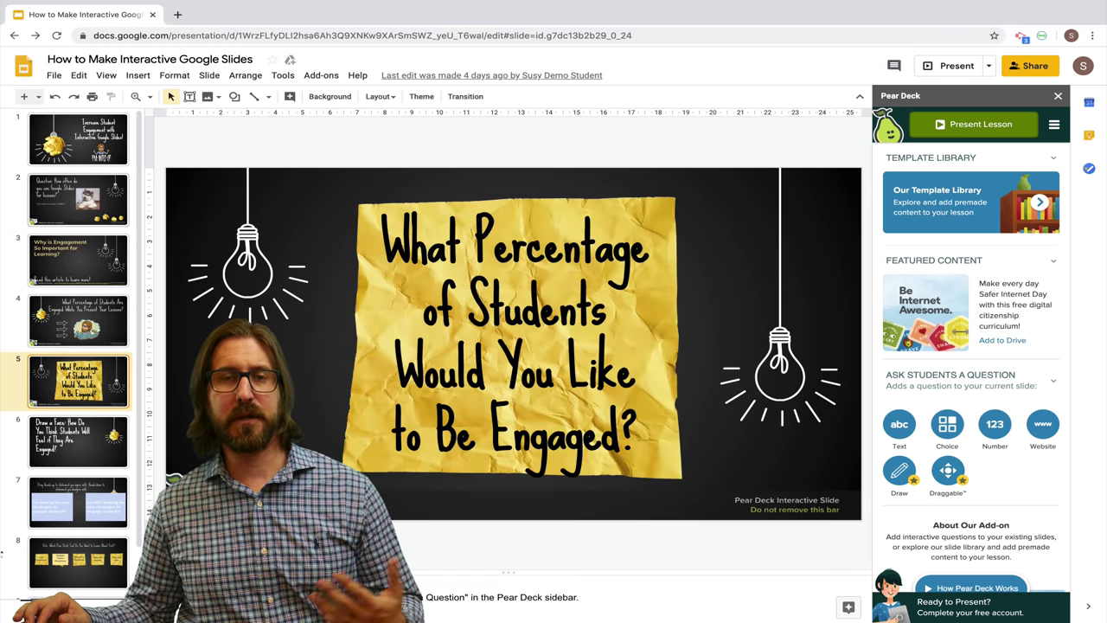
pyautogui.press('Down')
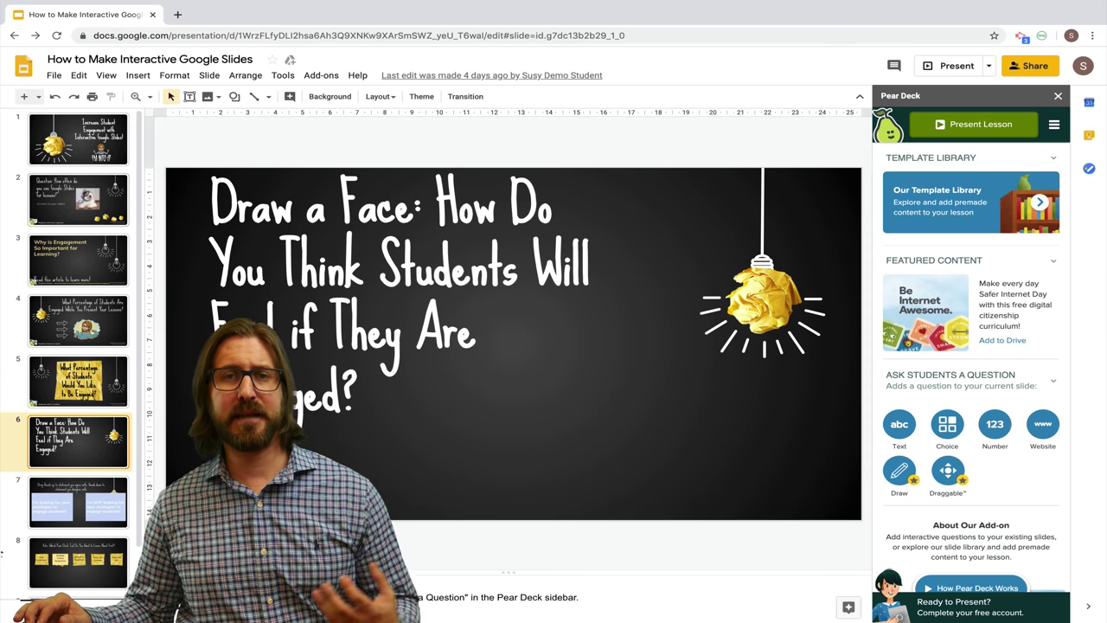
pyautogui.press('Down')
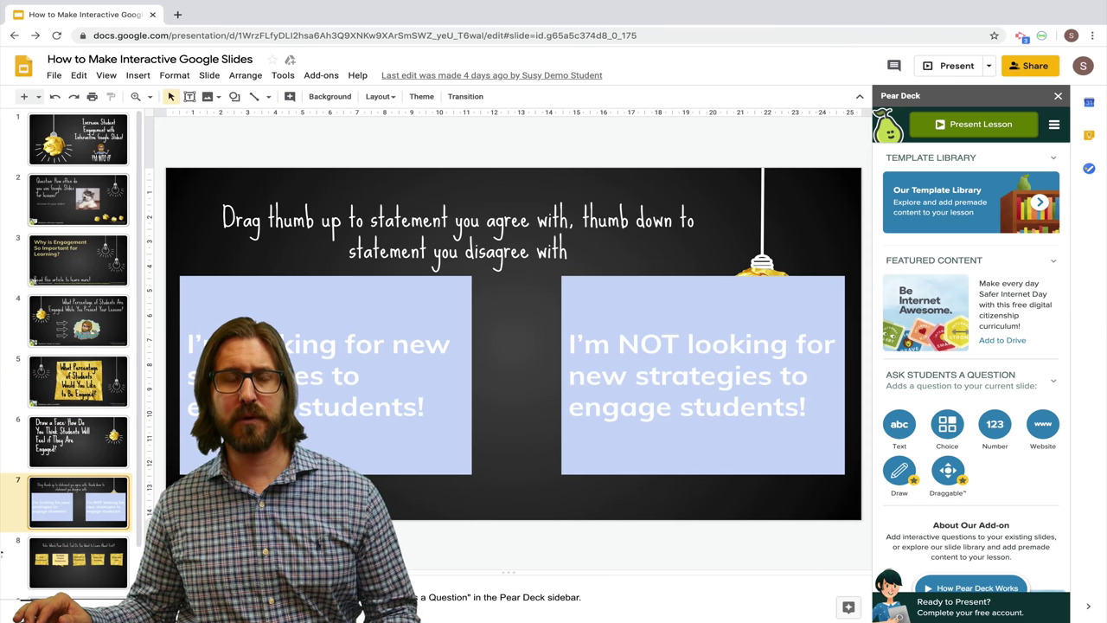
pyautogui.press('Down')
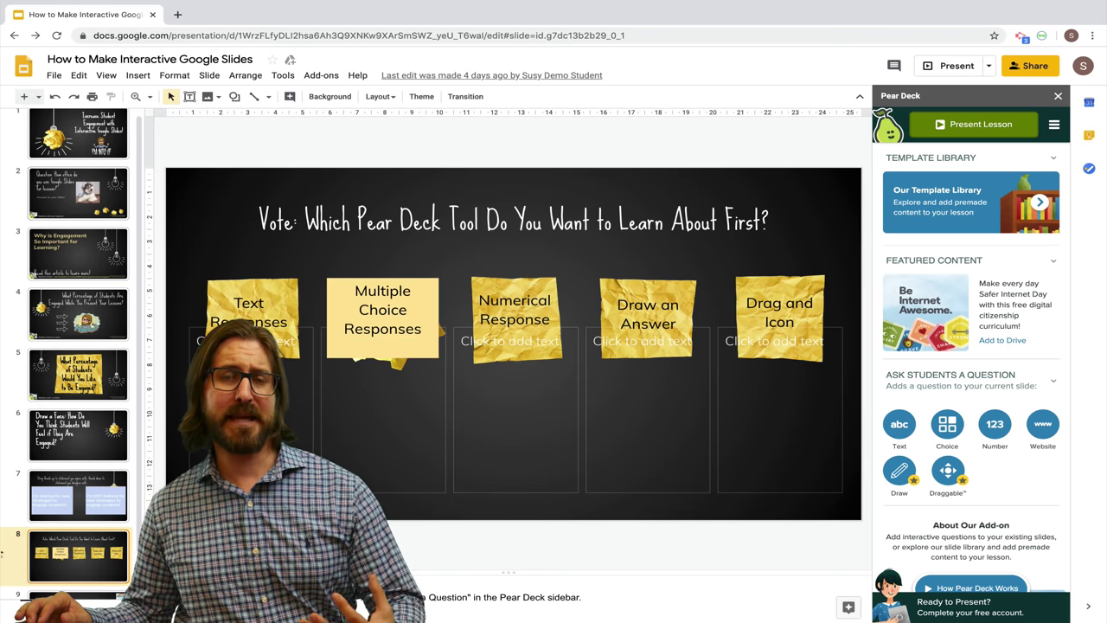
pyautogui.press('Down')
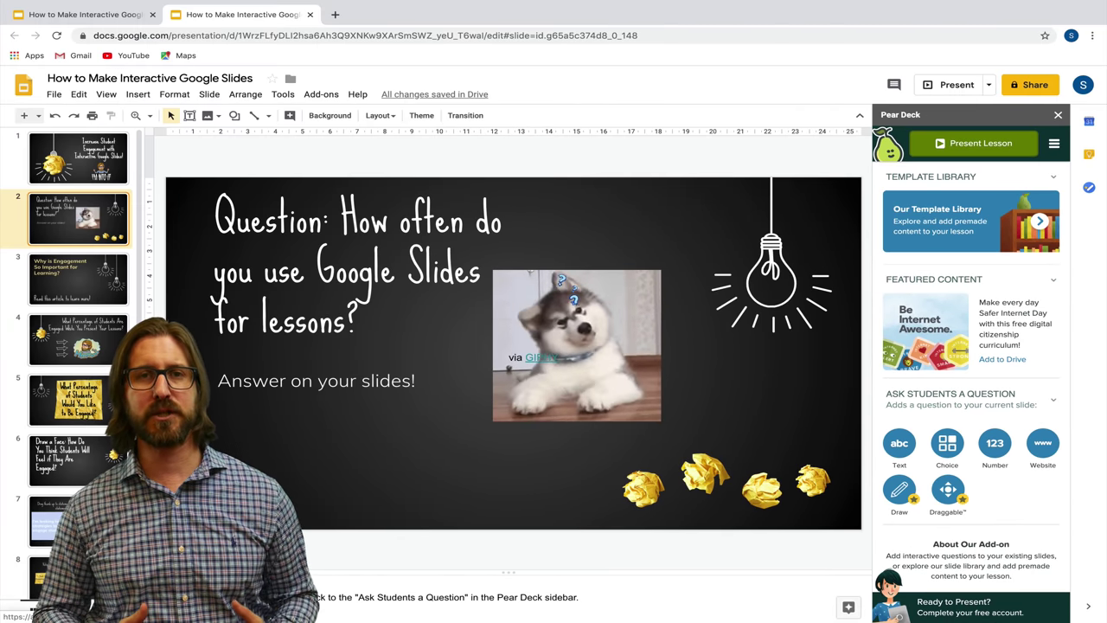
# Add a Pear Deck Text response question to slide 2
pyautogui.click(899, 443)
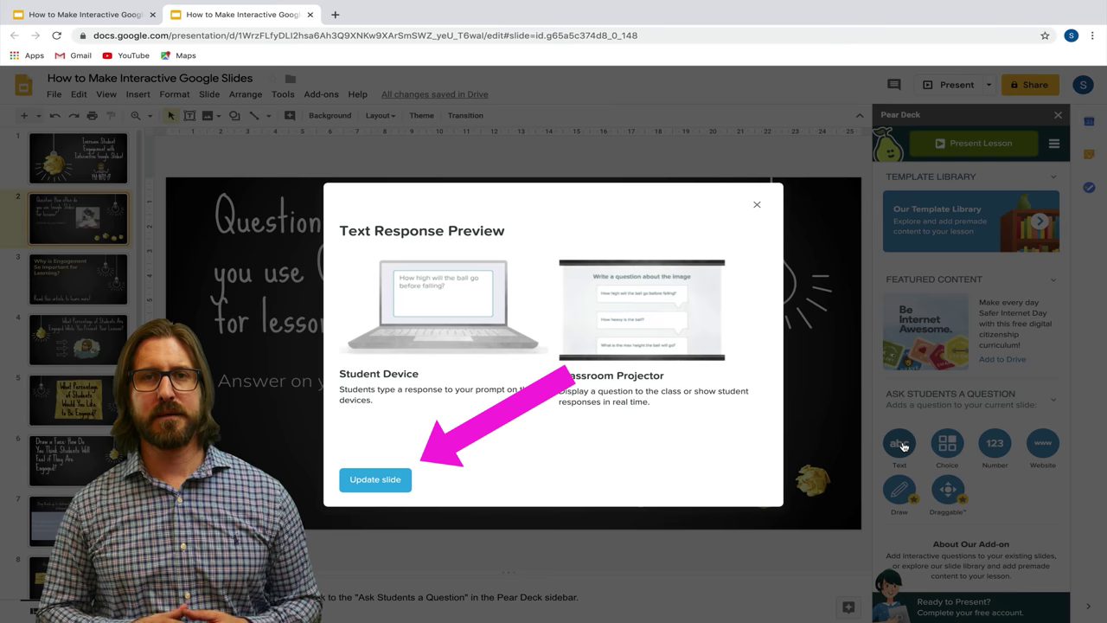
pyautogui.click(372, 481)
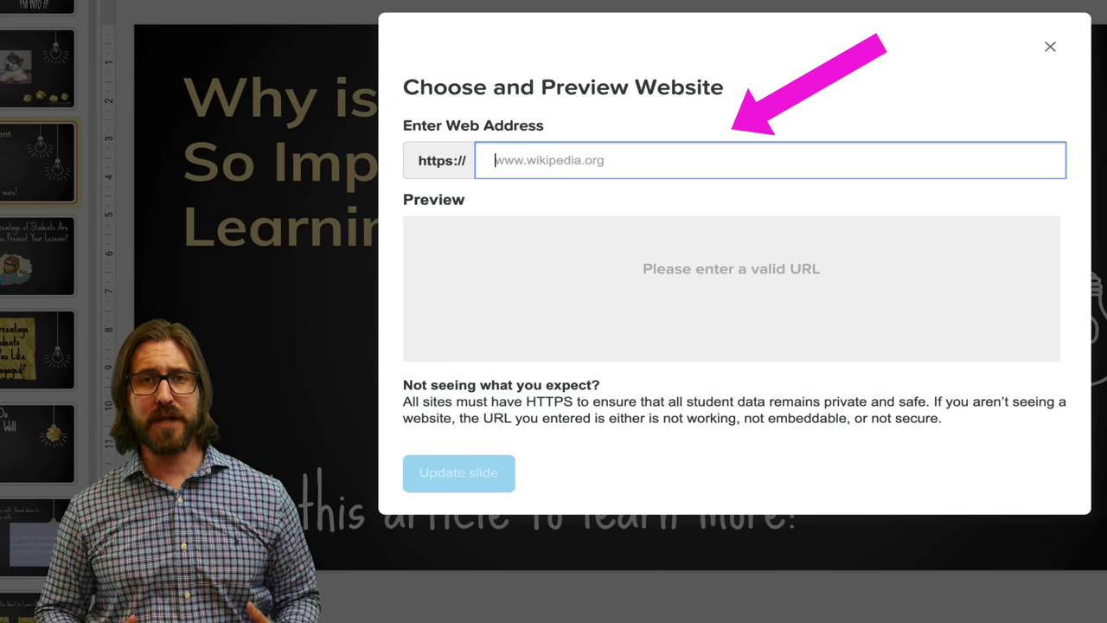
# Embed the pasted Illuminate Education student-engagement article URL on slide 3
pyautogui.write('www.illuminateed.com/blog/2018/01/whats-important-student-engagement/')
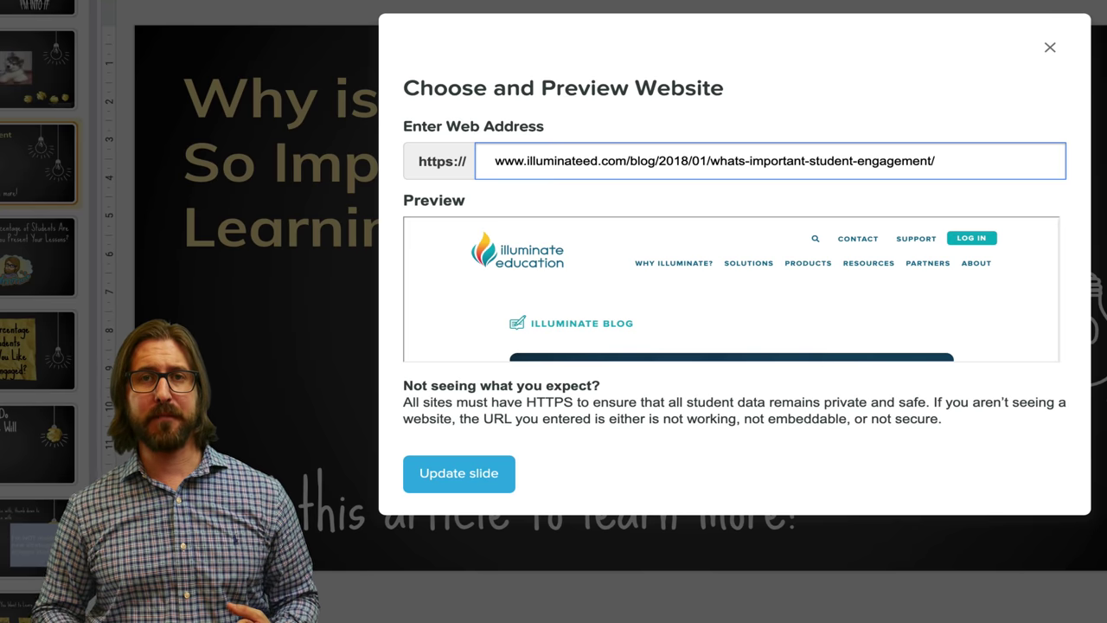
pyautogui.click(458, 474)
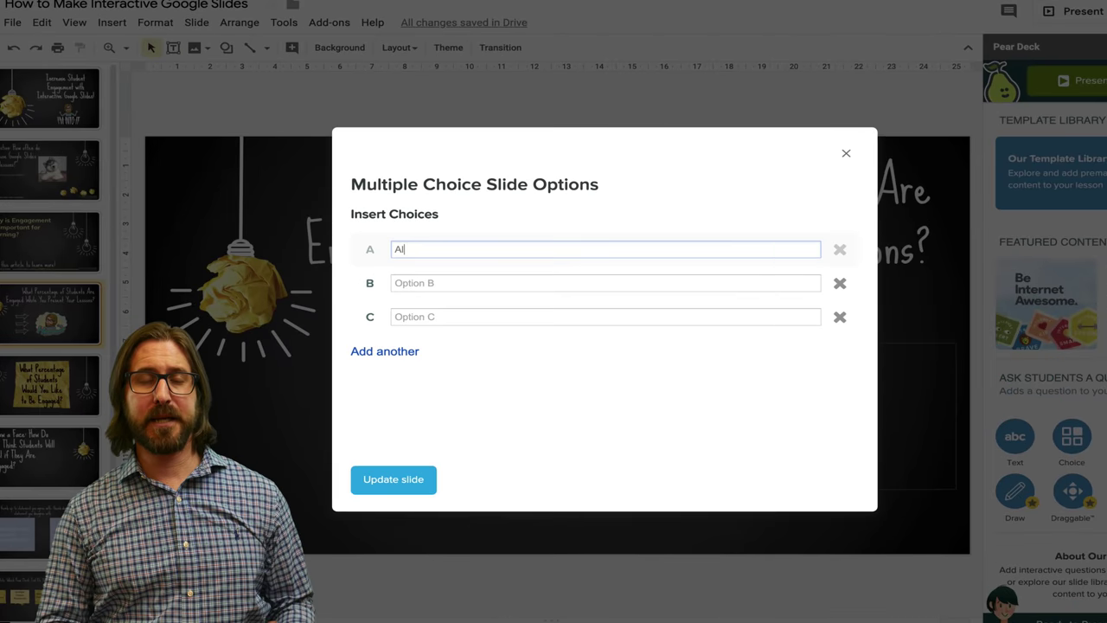
# Enter choices Always, Sometimes and Never for slide 4's multiple-choice question and save it
pyautogui.write('ways')
pyautogui.click(514, 282)
pyautogui.write('Sometimes')
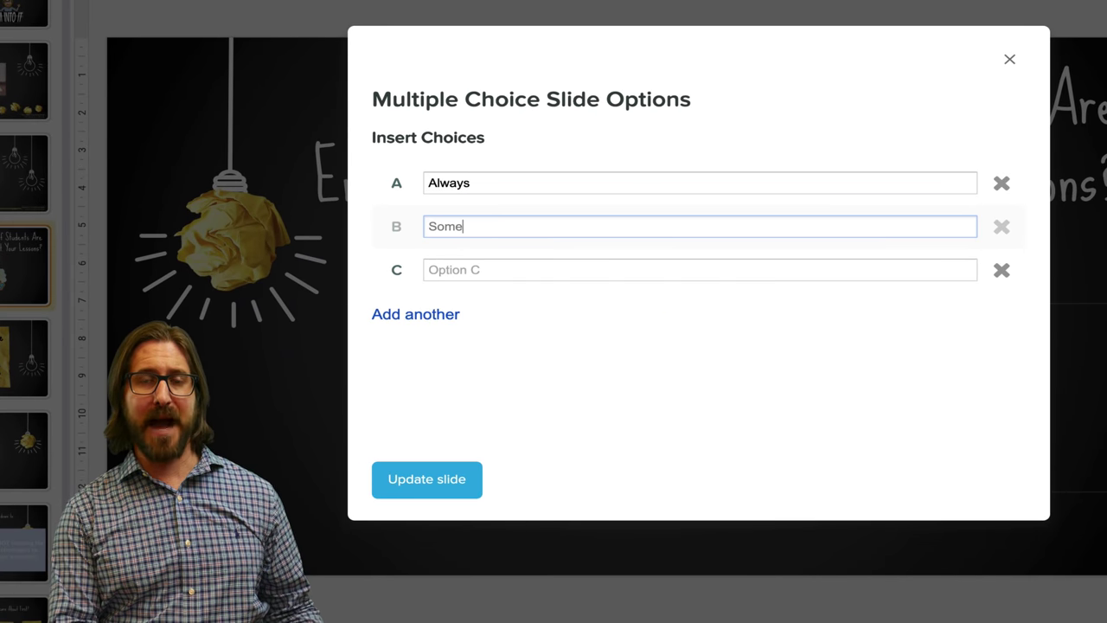
pyautogui.click(507, 267)
pyautogui.write('NEv')
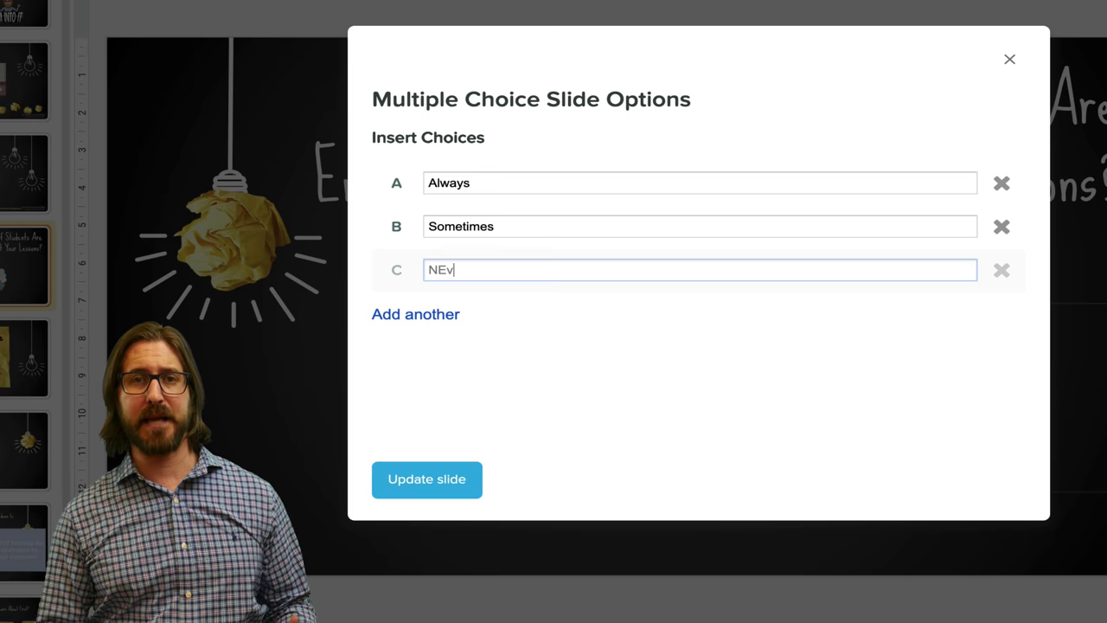
pyautogui.press('BackSpace')
pyautogui.press('BackSpace')
pyautogui.write('ever')
pyautogui.click(452, 490)
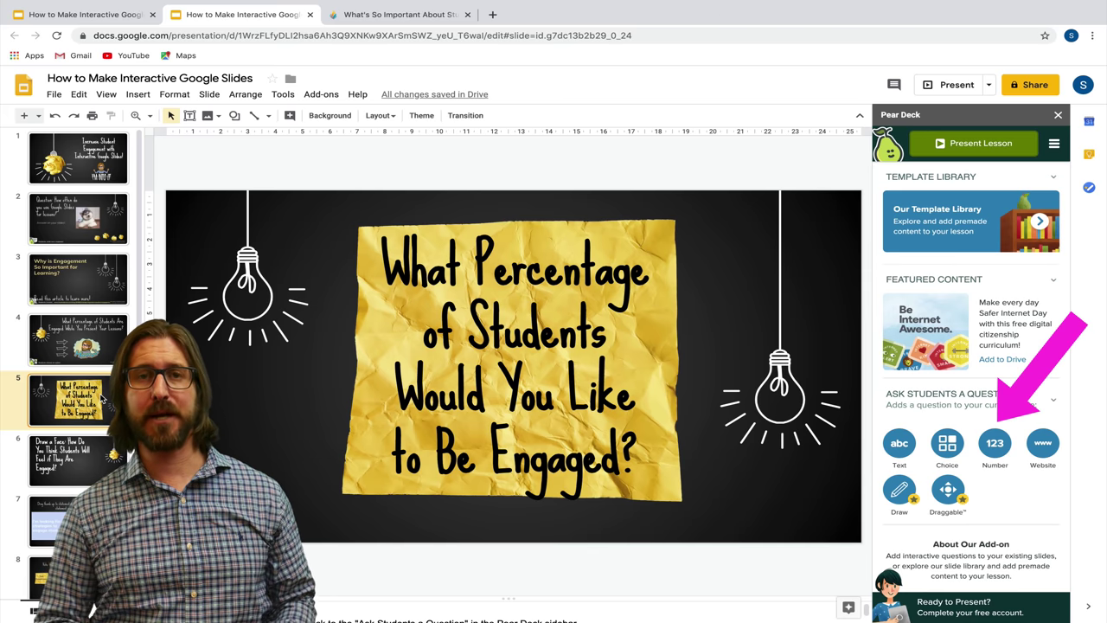
# Add a Number response question to slide 5
pyautogui.click(995, 443)
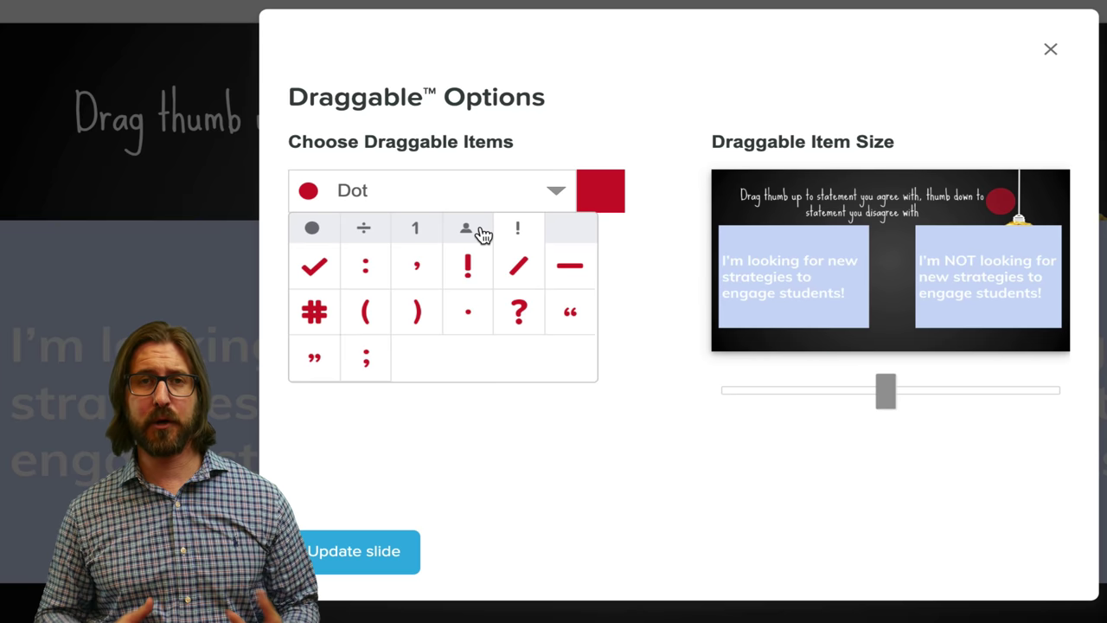
# Make the draggable item a small green Heart from the shapes set
pyautogui.click(480, 233)
pyautogui.click(420, 234)
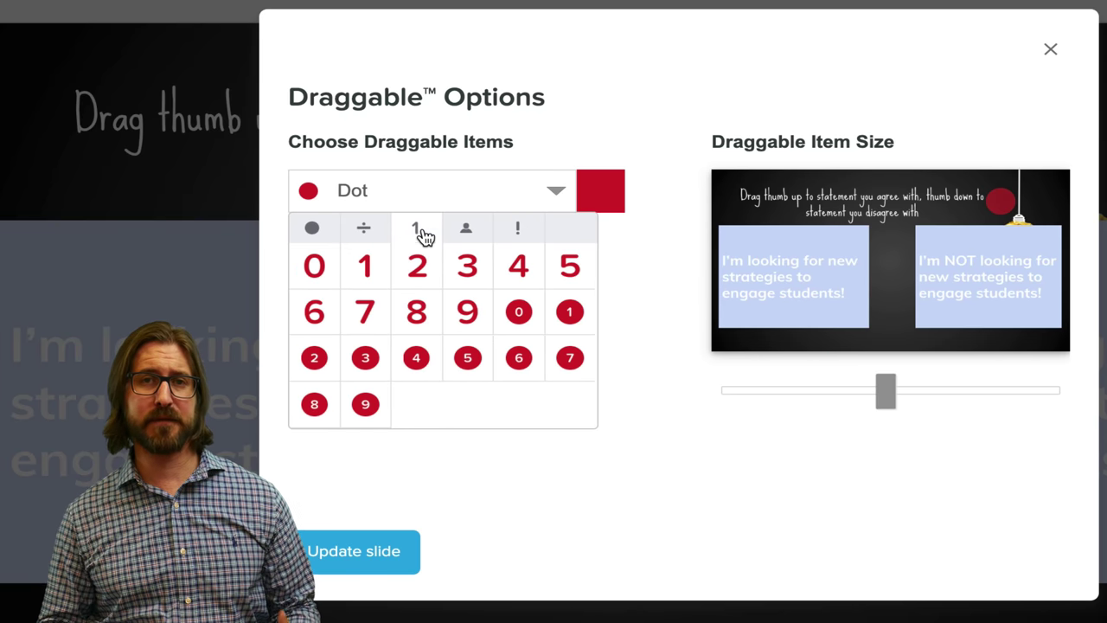
pyautogui.click(370, 233)
pyautogui.click(315, 227)
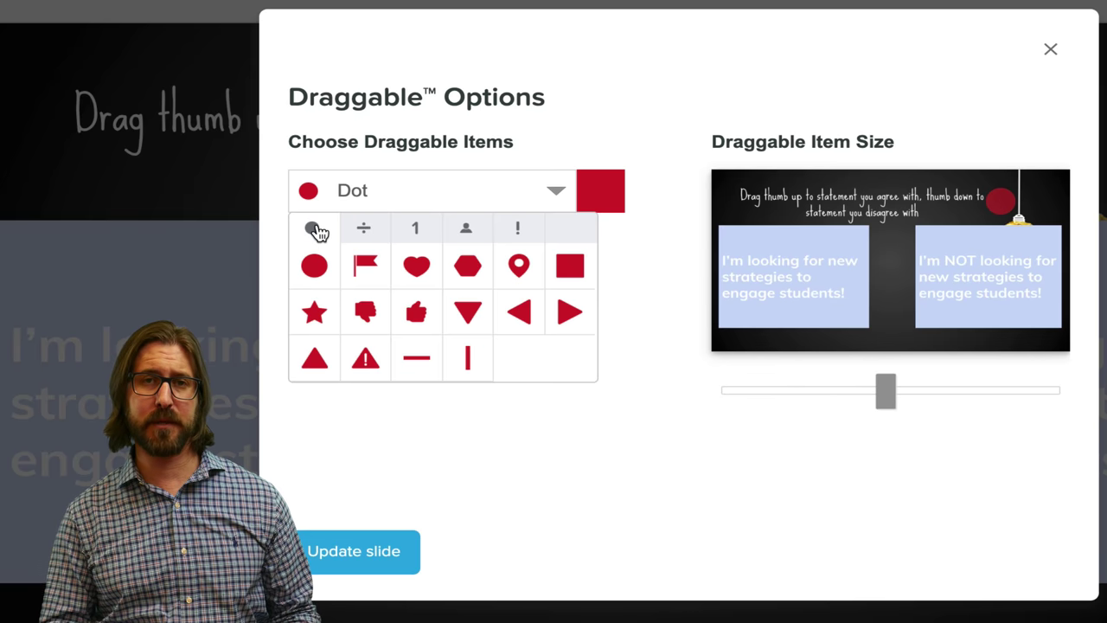
pyautogui.click(421, 267)
pyautogui.click(601, 192)
pyautogui.click(511, 235)
pyautogui.moveTo(886, 390); pyautogui.dragTo(796, 390)
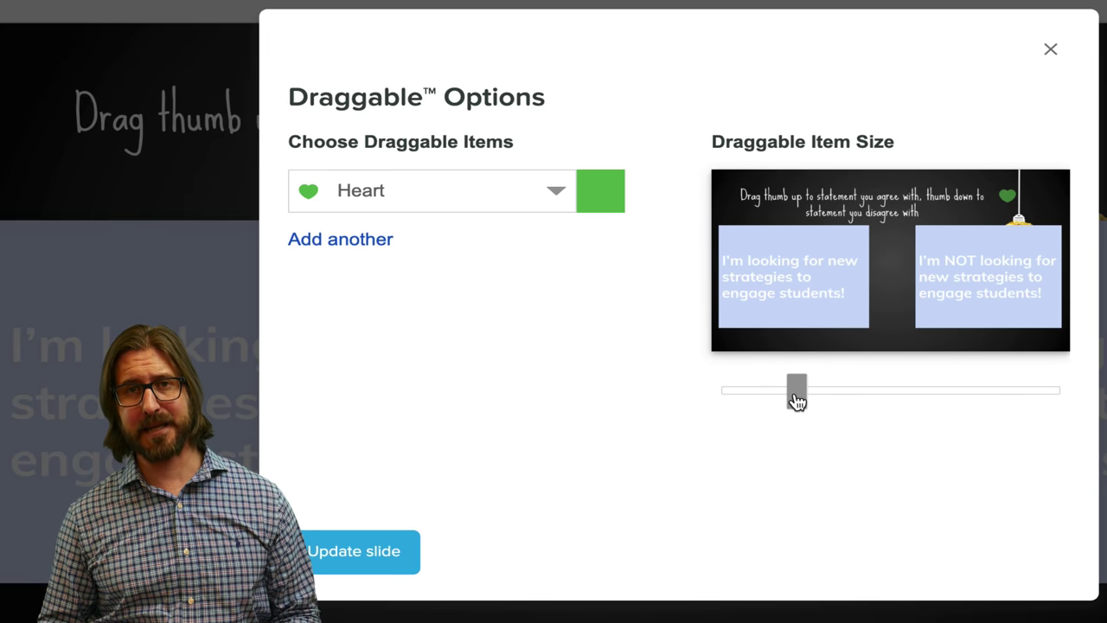